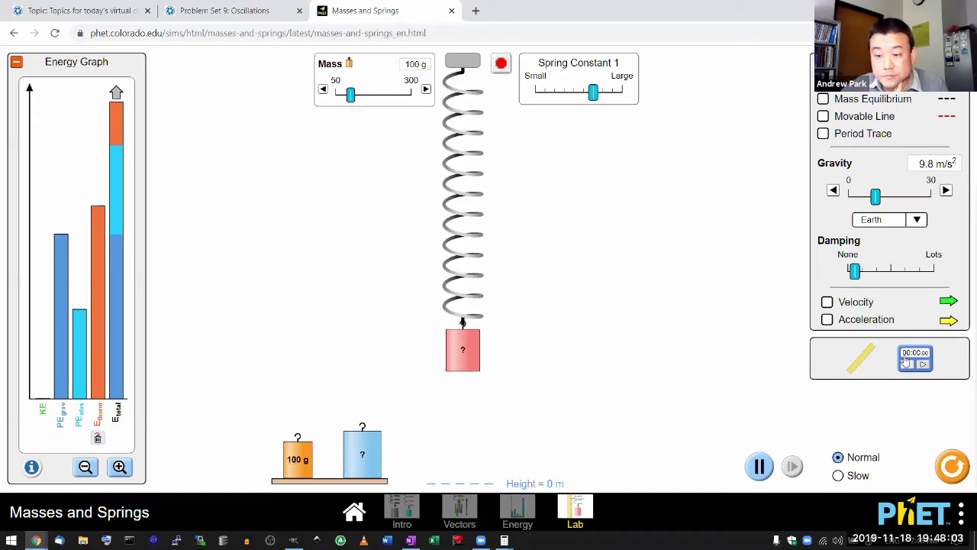
Step: Place the stopwatch beside the spring and set the simulation to Slow speed
left_click_drag(906, 360, 590, 326)
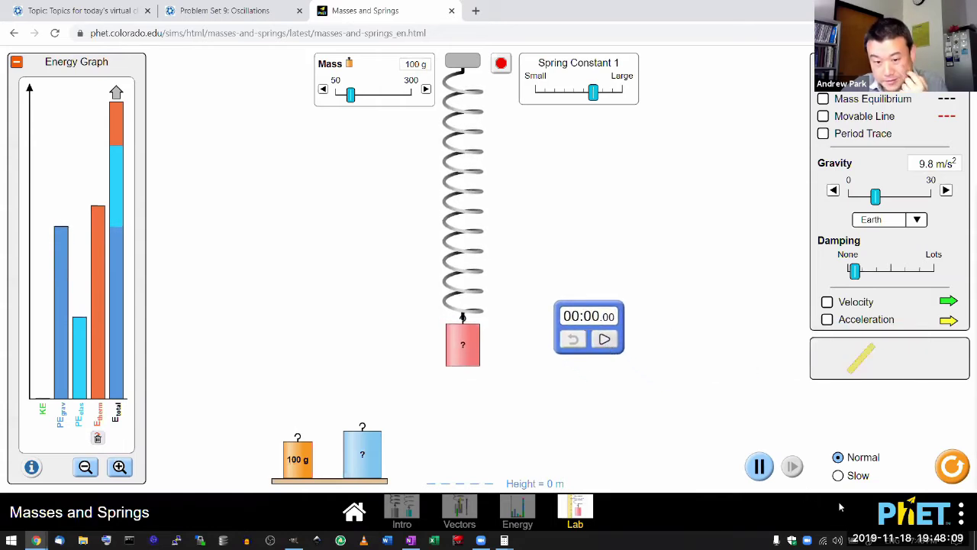
left_click(838, 476)
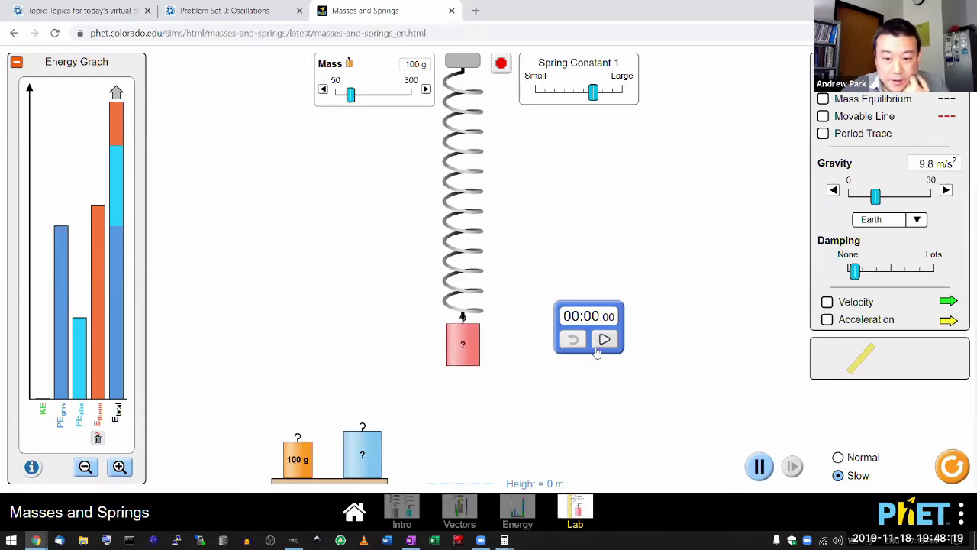
Step: With the simulation paused, start the stopwatch, pull the mass down and release it
left_click(760, 465)
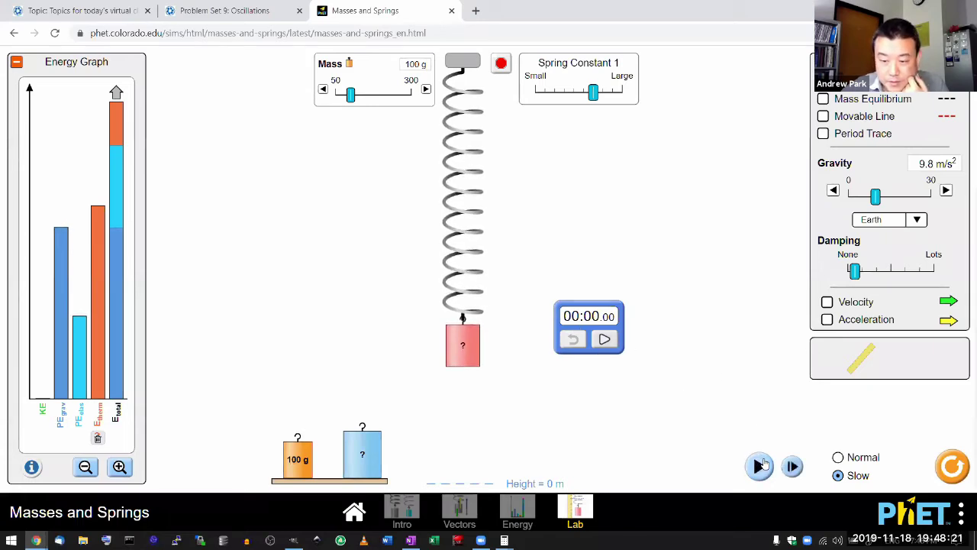
left_click(607, 340)
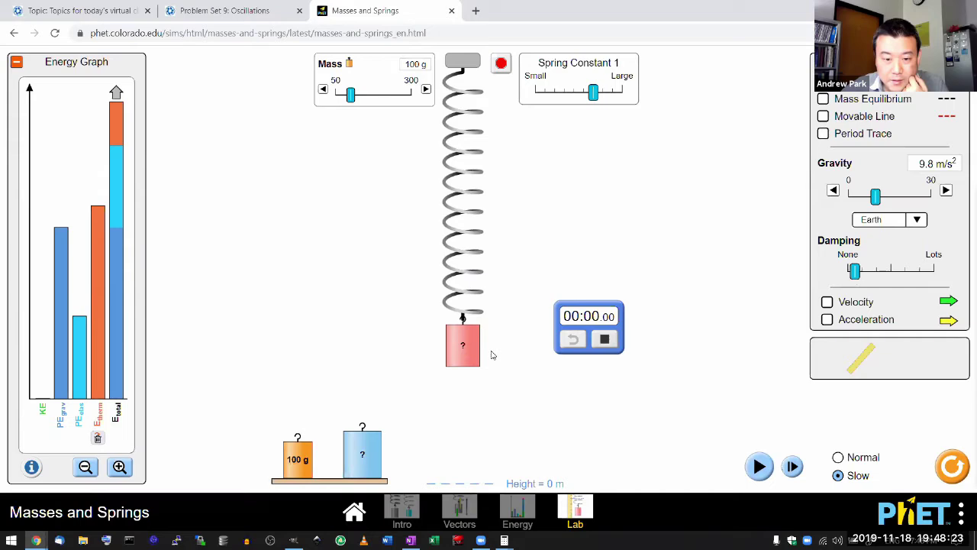
left_click(464, 345)
left_click_drag(464, 345, 475, 422)
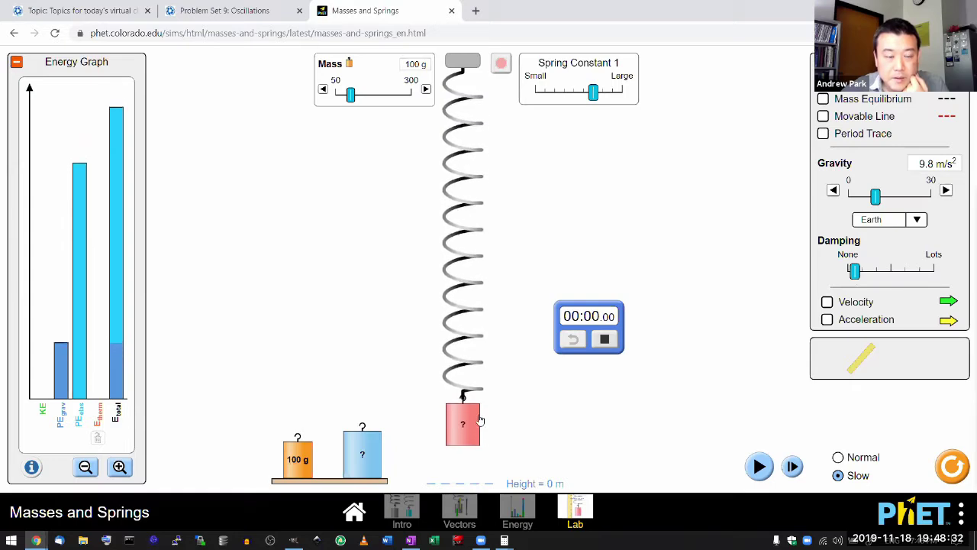
left_click(758, 467)
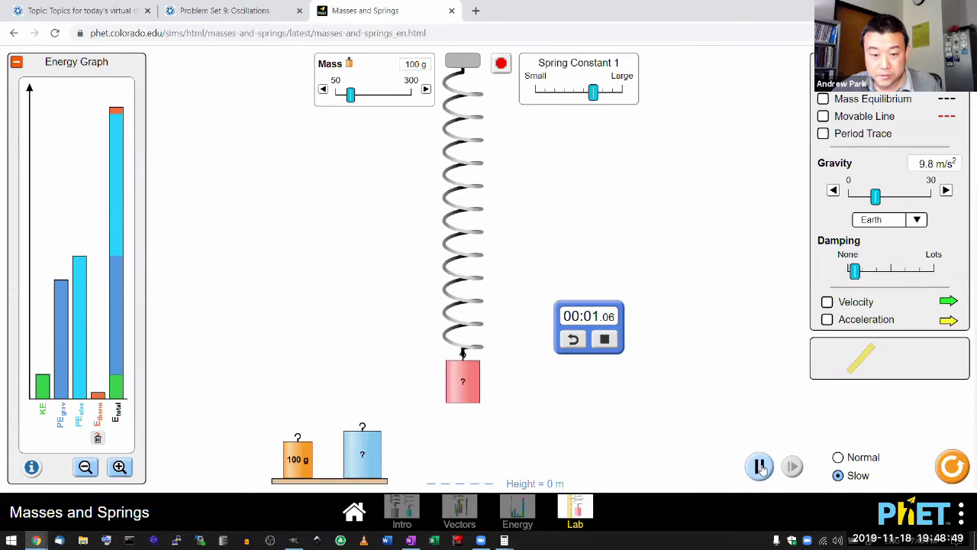
Step: Pause near one full cycle and step frame by frame until the stopwatch reads 01.30
left_click(760, 467)
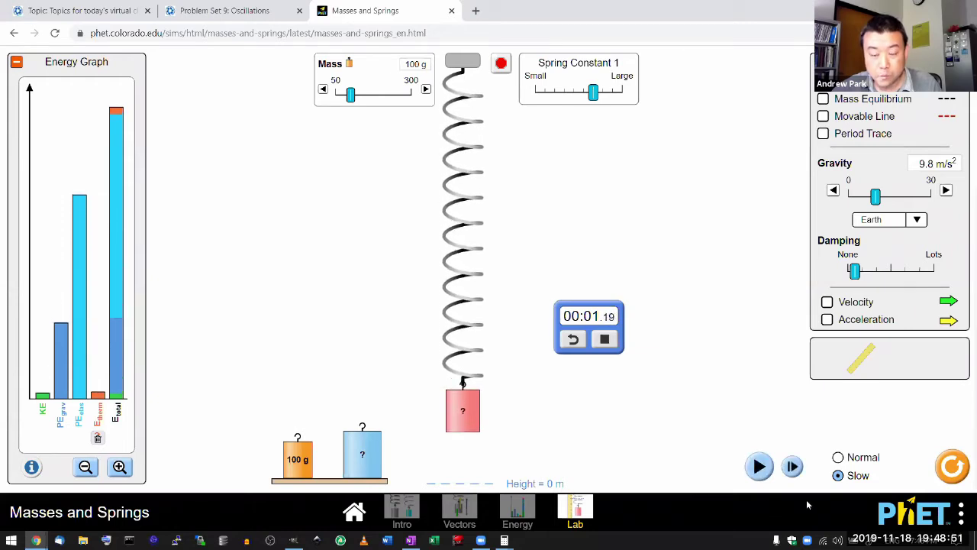
left_click(793, 467)
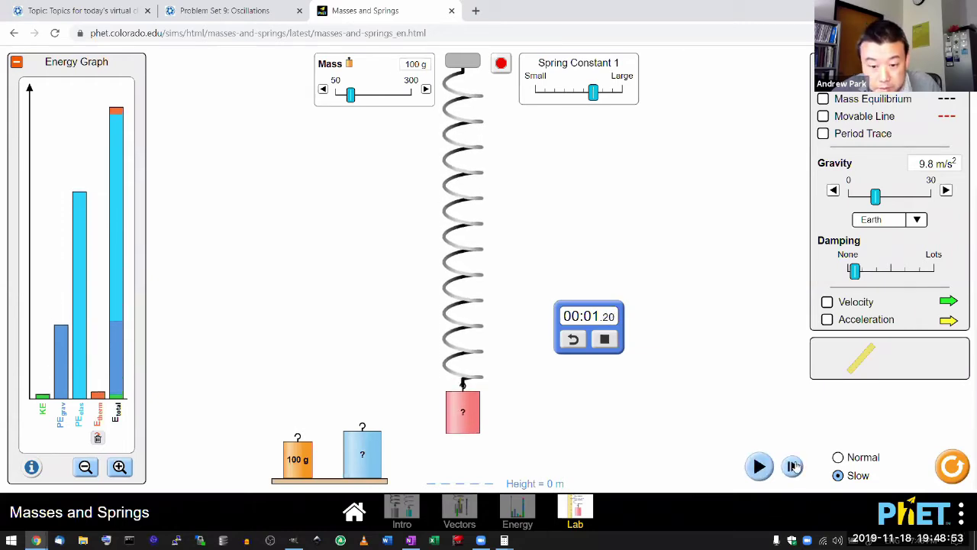
left_click(793, 466)
left_click(793, 467)
left_click(793, 466)
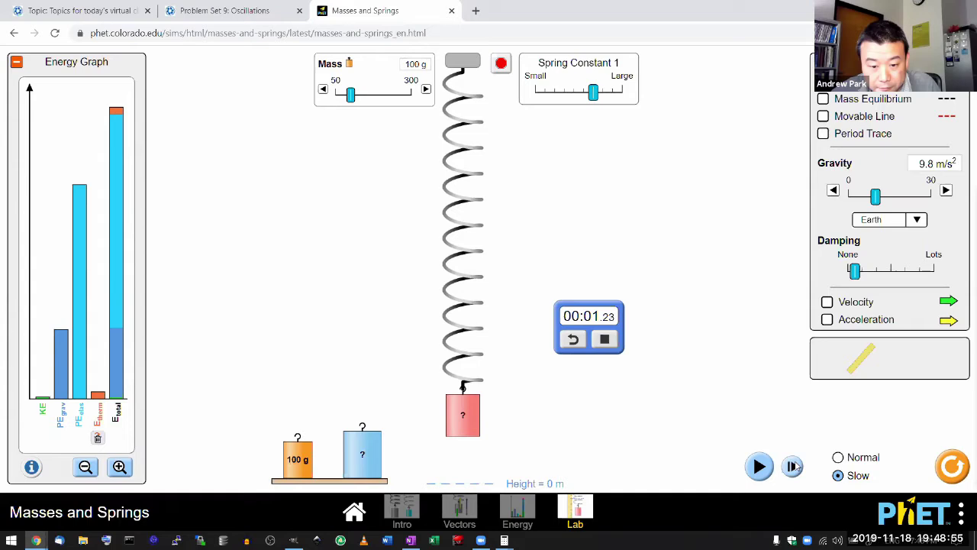
left_click(793, 466)
left_click(793, 467)
left_click(793, 466)
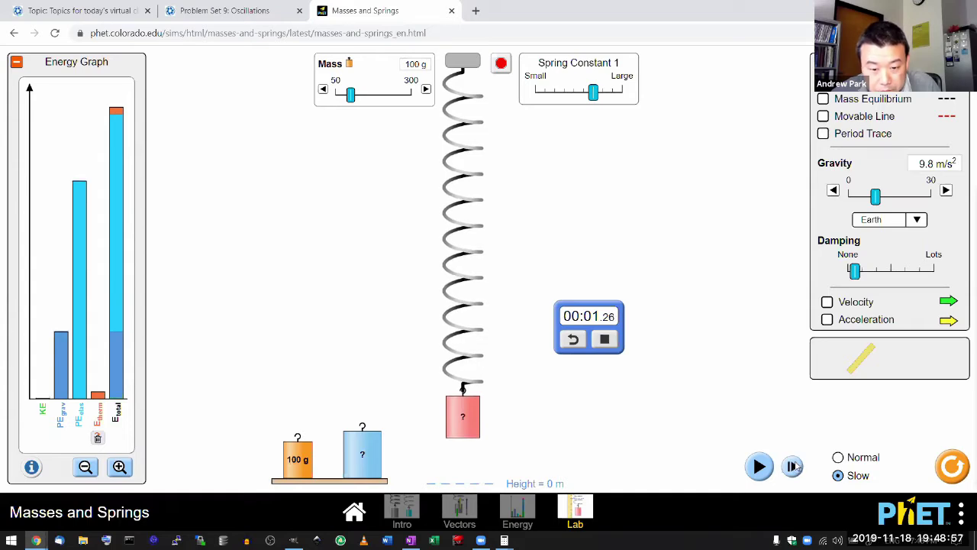
left_click(793, 466)
left_click(793, 466)
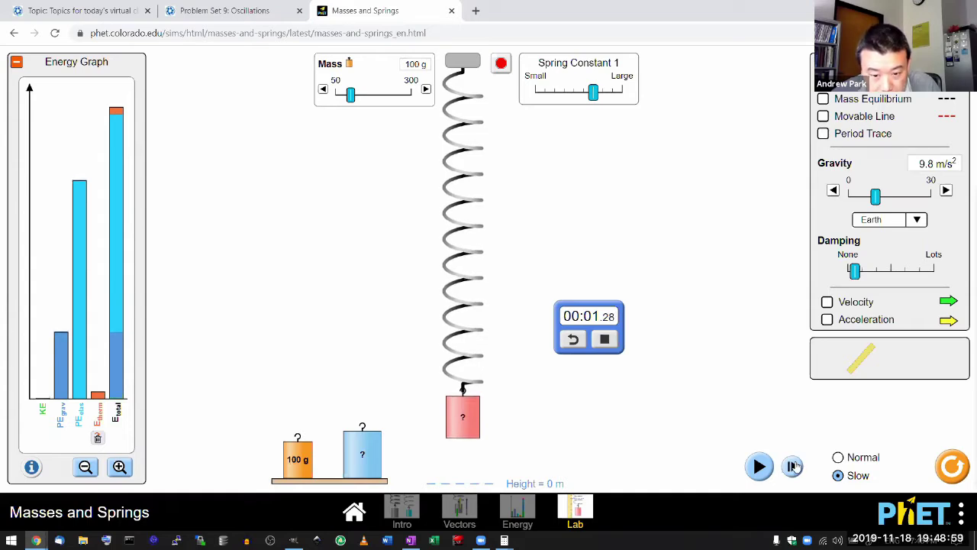
left_click(793, 466)
left_click(793, 467)
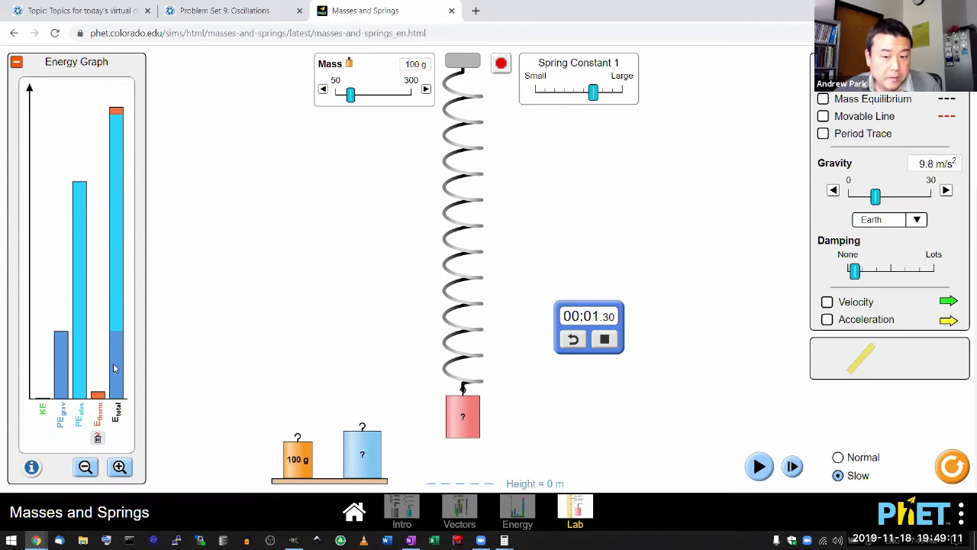
Step: Stop the stopwatch so it holds 00:01.30
left_click(603, 338)
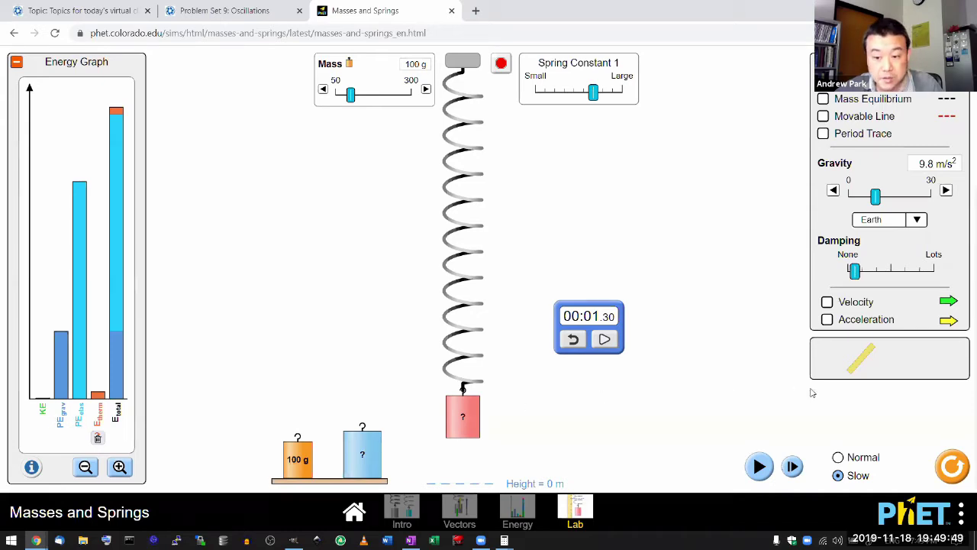
Step: Run the oscillation in three short play/pause bursts, ending with the mass paused mid-swing
left_click(767, 465)
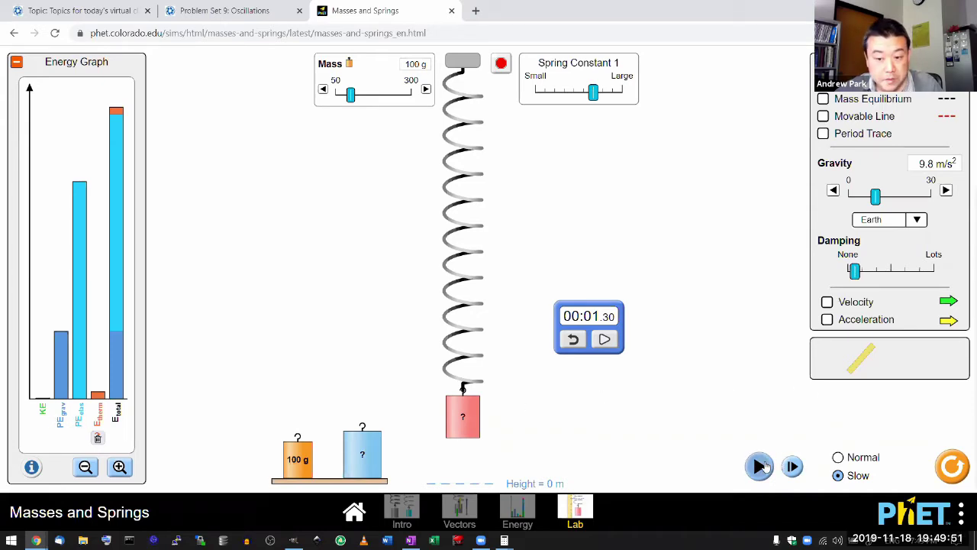
left_click(764, 466)
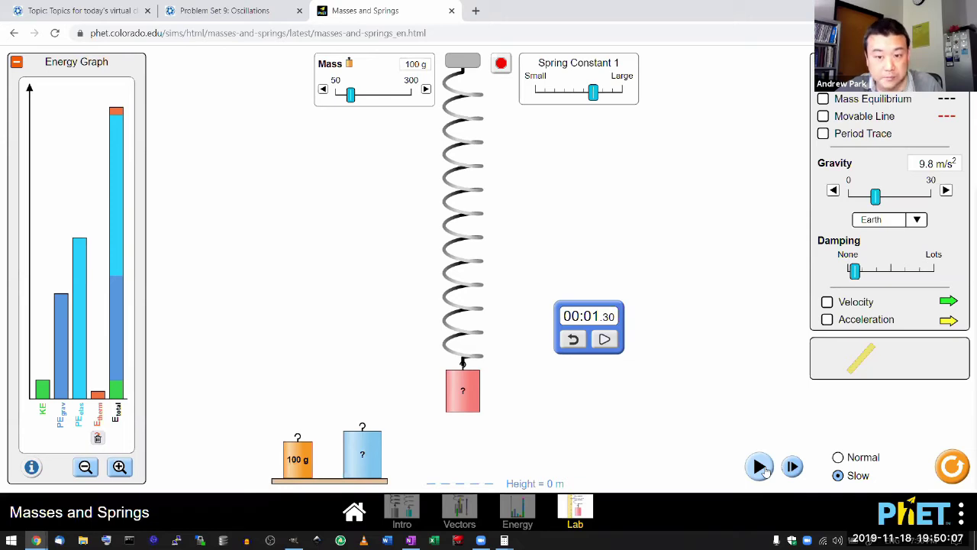
left_click(761, 467)
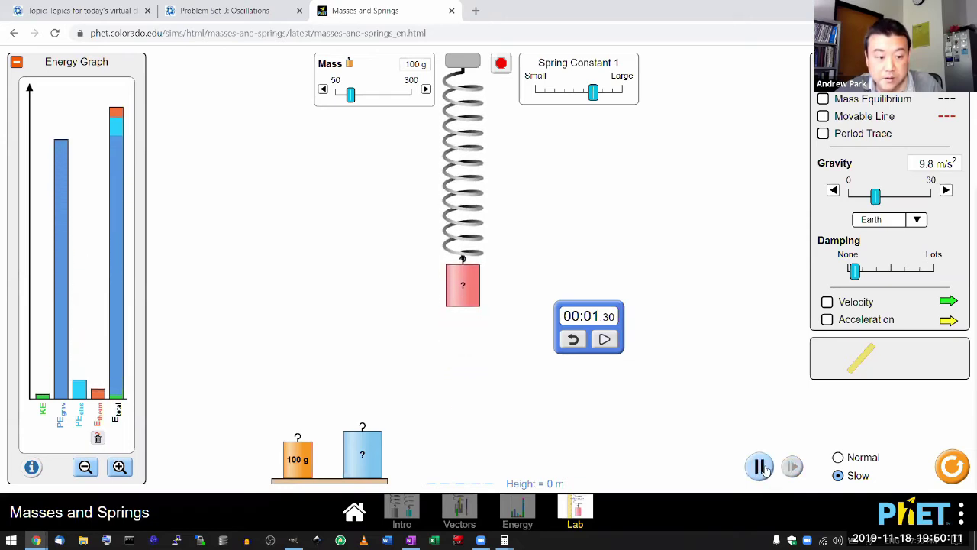
left_click(763, 468)
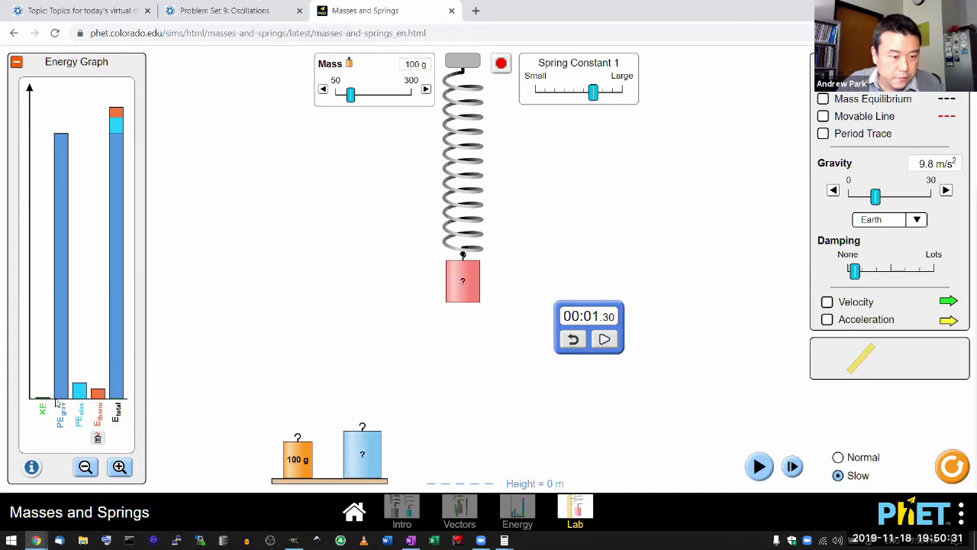
left_click(762, 470)
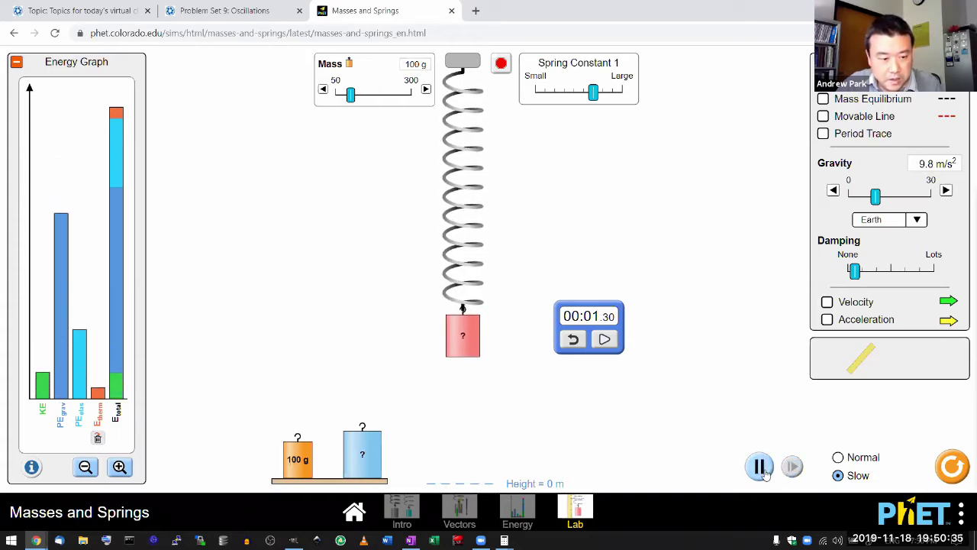
left_click(762, 467)
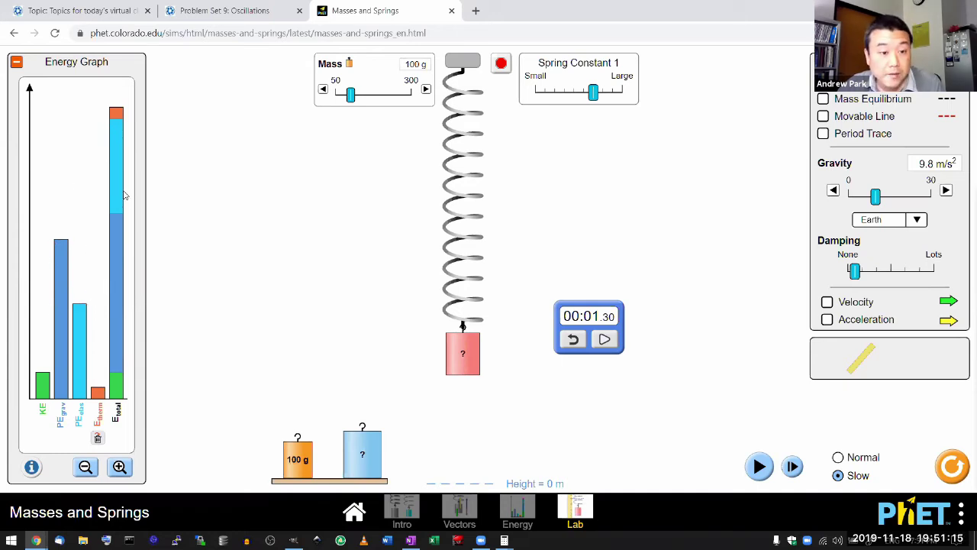
Step: Step the paused system four frames, then run and pause the oscillation twice
left_click(792, 467)
left_click(792, 466)
left_click(792, 466)
left_click(791, 466)
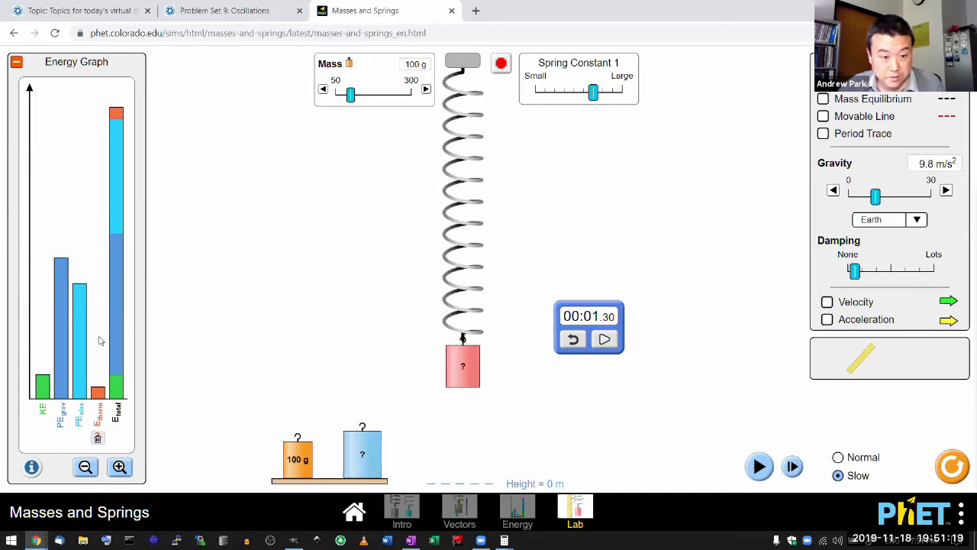
left_click(758, 466)
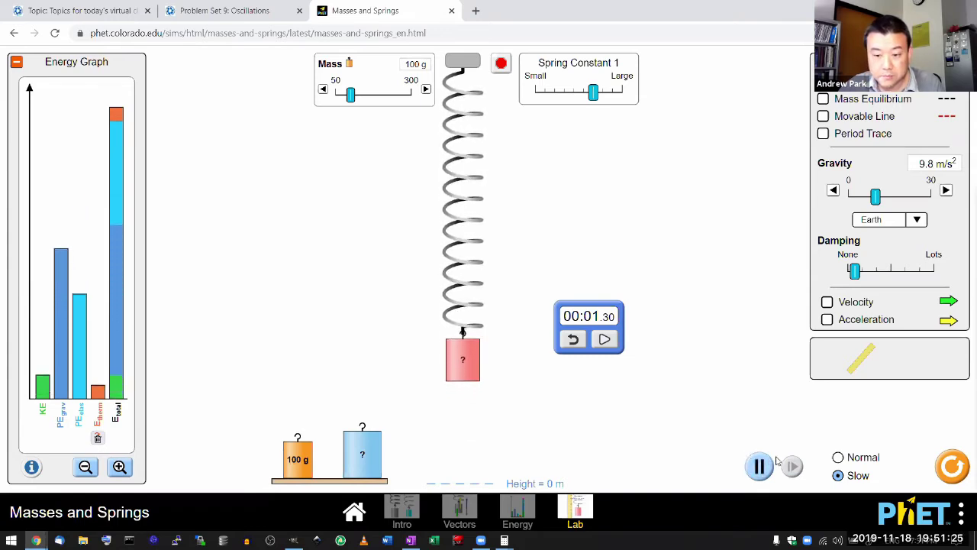
left_click(760, 467)
left_click(761, 468)
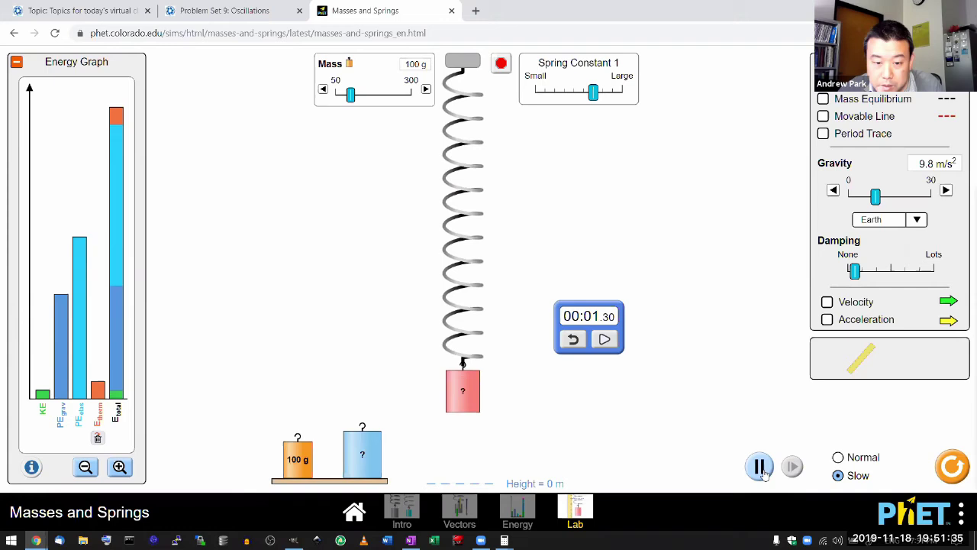
left_click(760, 468)
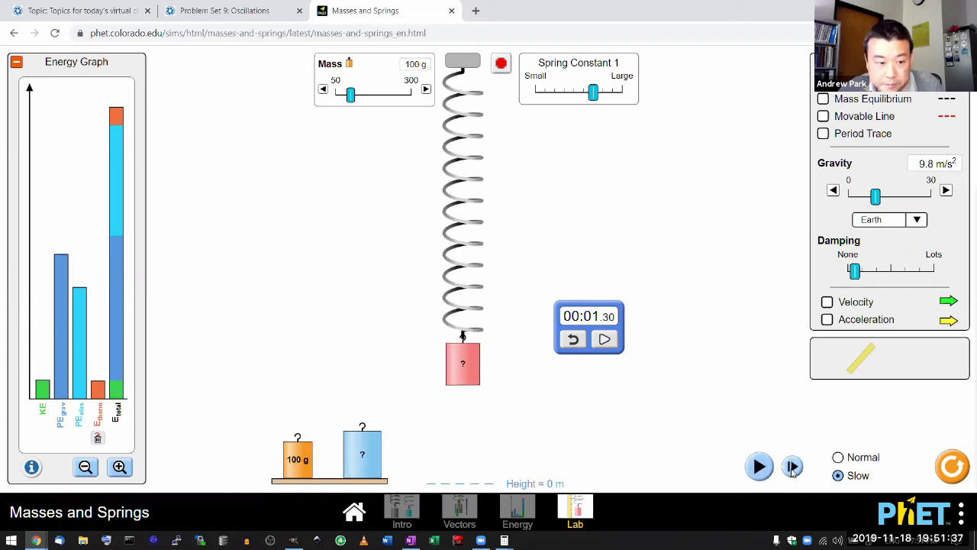
Step: Step the paused spring system forward eleven frames, then resume the oscillation
left_click(793, 468)
left_click(792, 468)
left_click(793, 468)
left_click(793, 468)
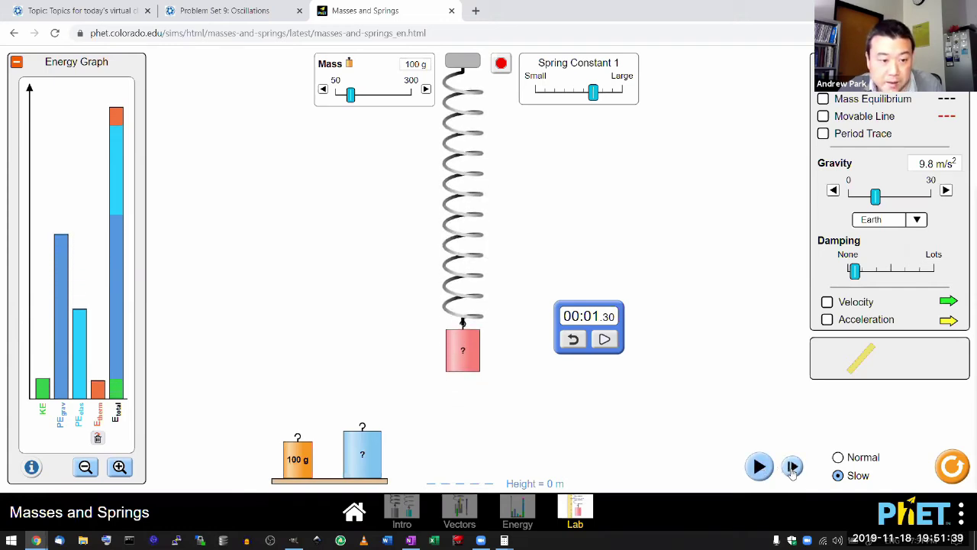
left_click(792, 468)
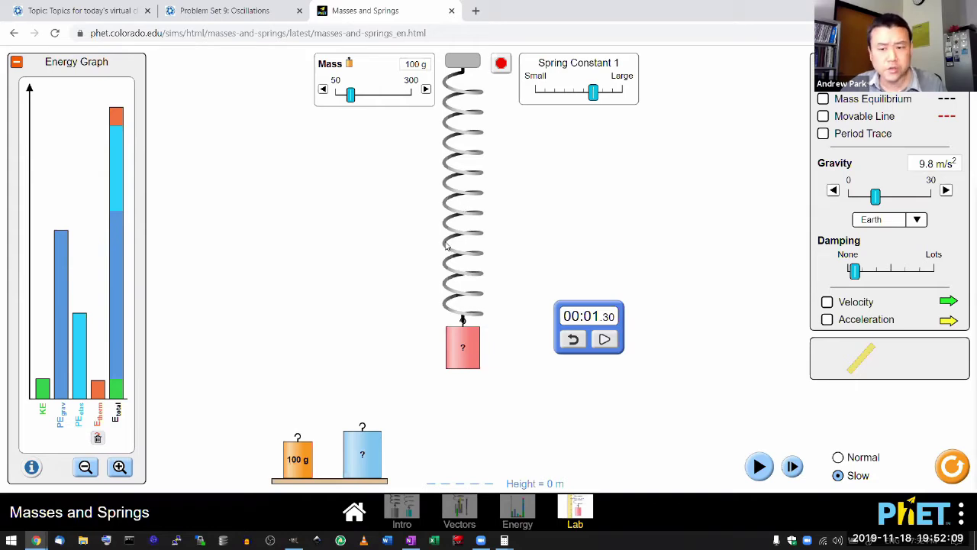
left_click(793, 465)
left_click(792, 466)
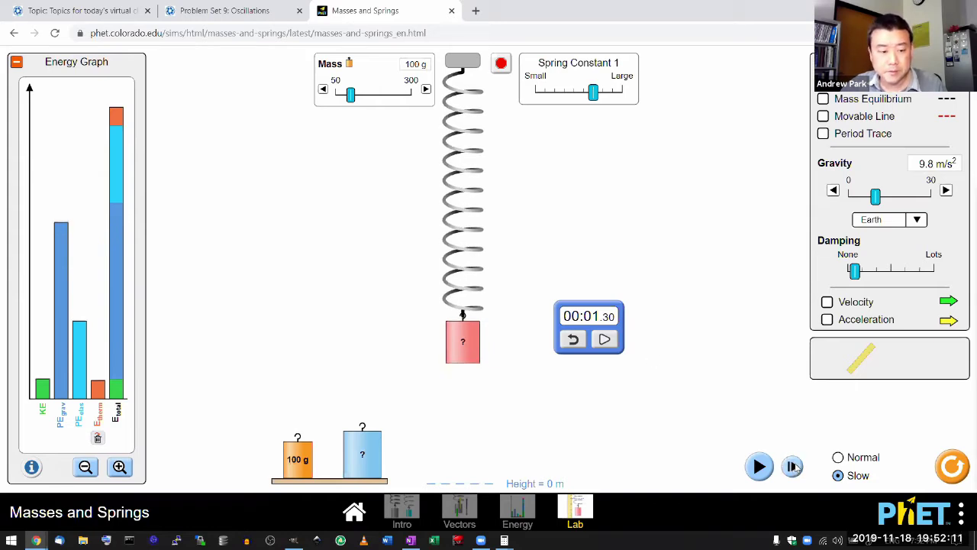
left_click(792, 466)
left_click(792, 465)
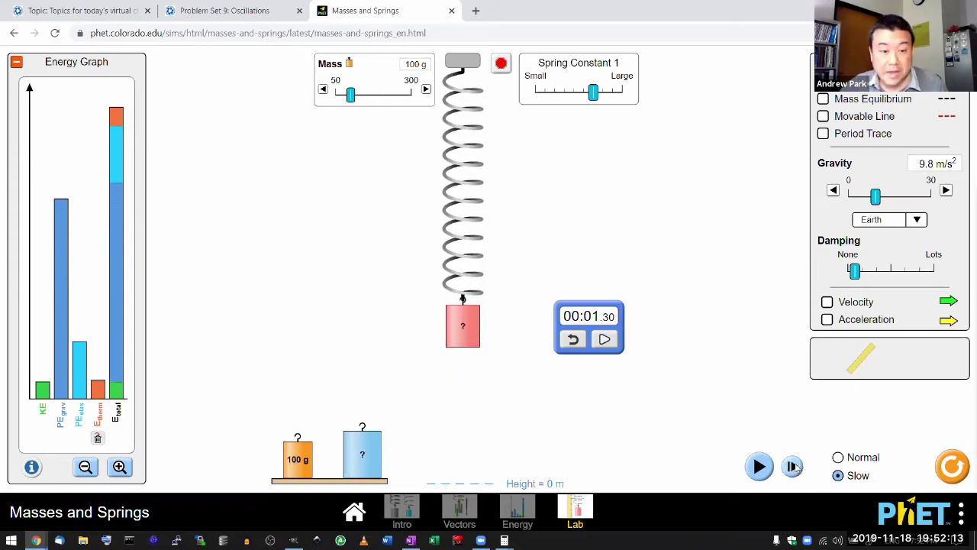
left_click(793, 465)
left_click(792, 465)
left_click(760, 465)
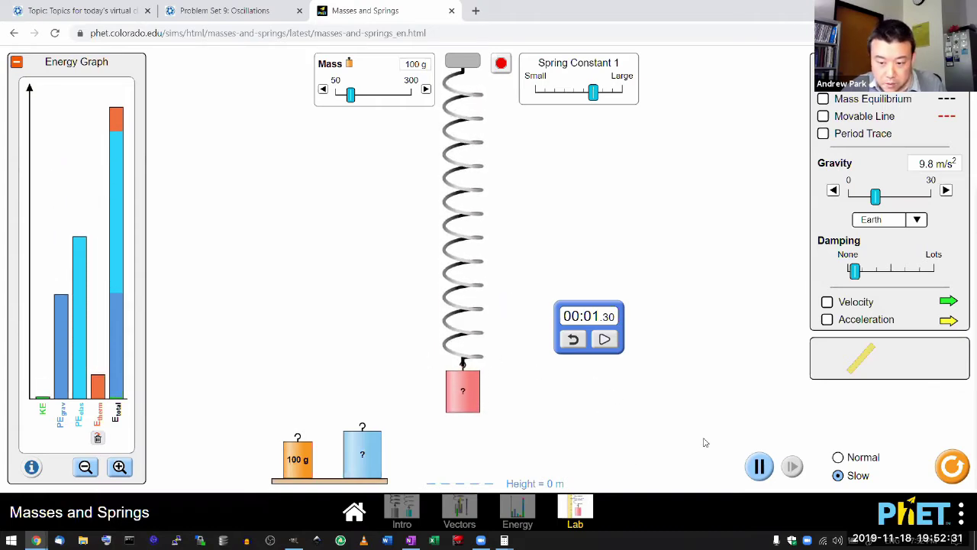
Step: Pause, reposition the mass for a fresh release, restart the stopwatch from zero, and play
left_click(758, 466)
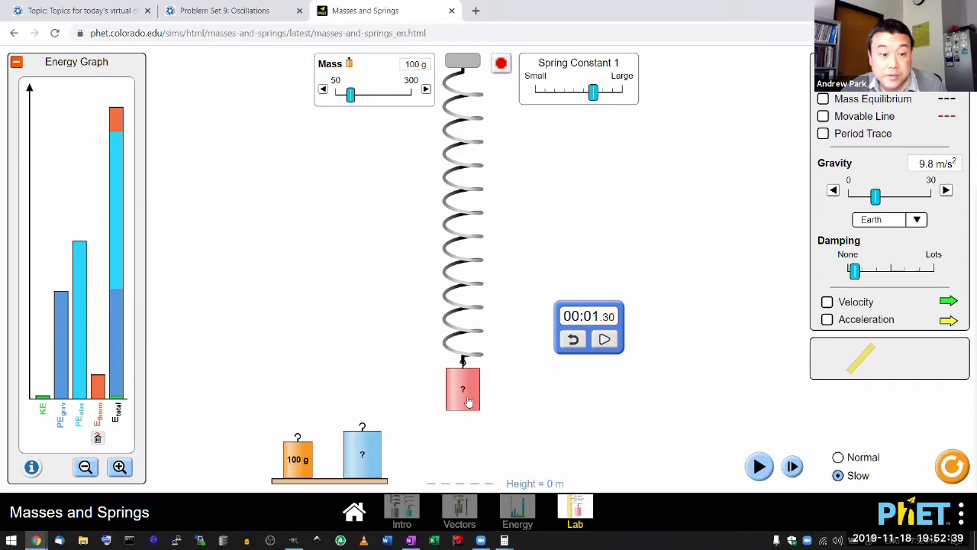
left_click_drag(469, 401, 483, 351)
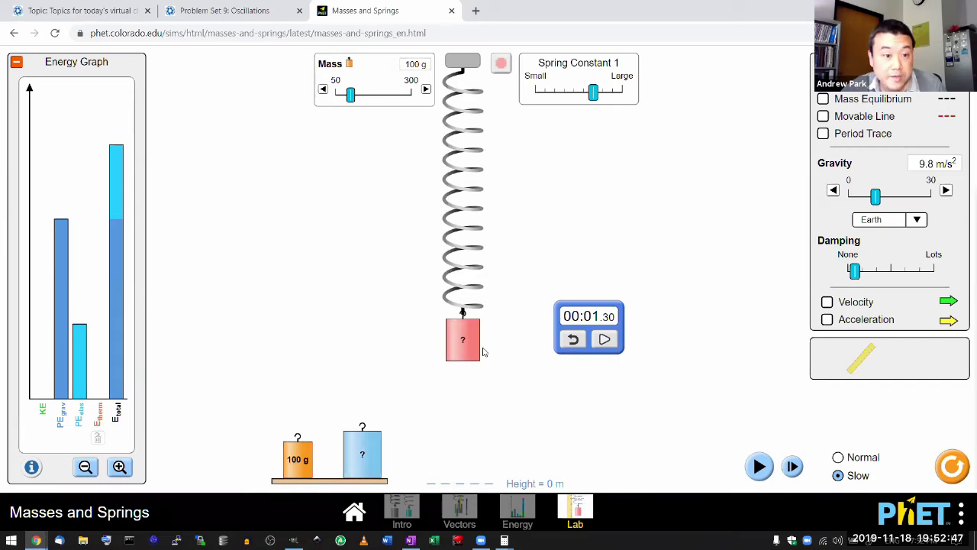
left_click_drag(483, 356, 478, 410)
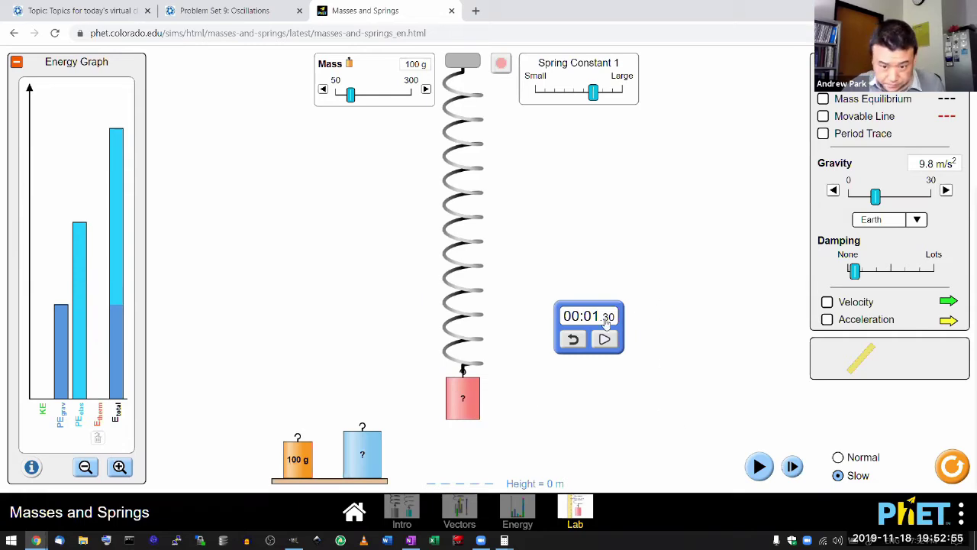
left_click(573, 339)
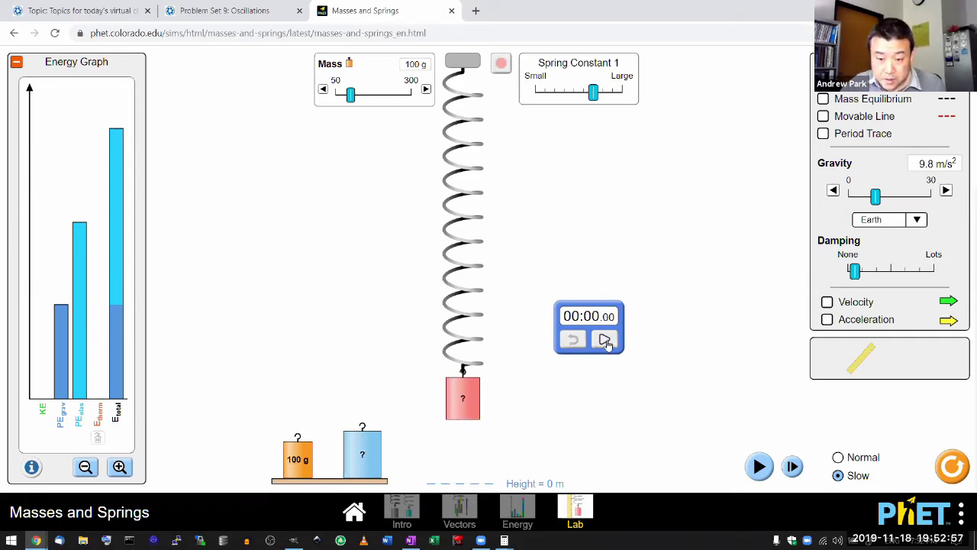
left_click(605, 341)
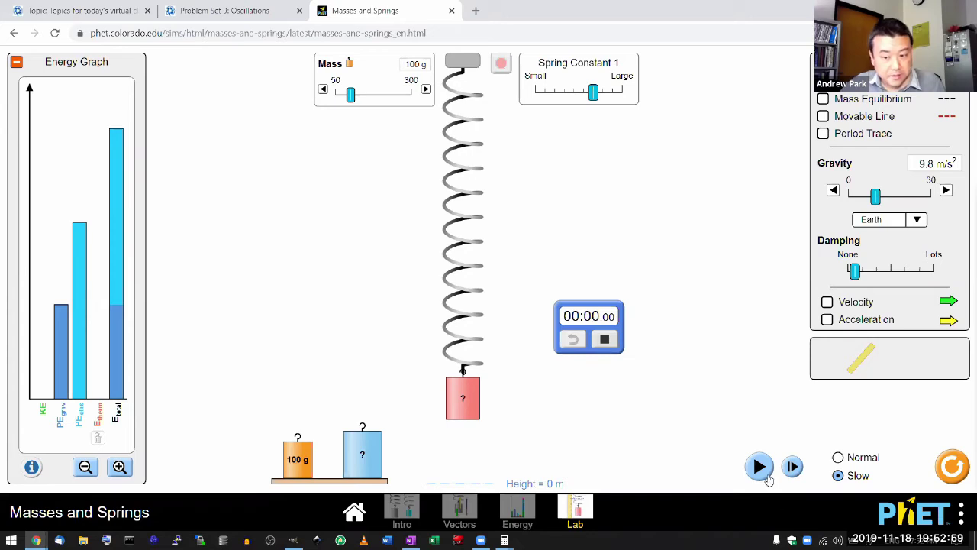
left_click(762, 469)
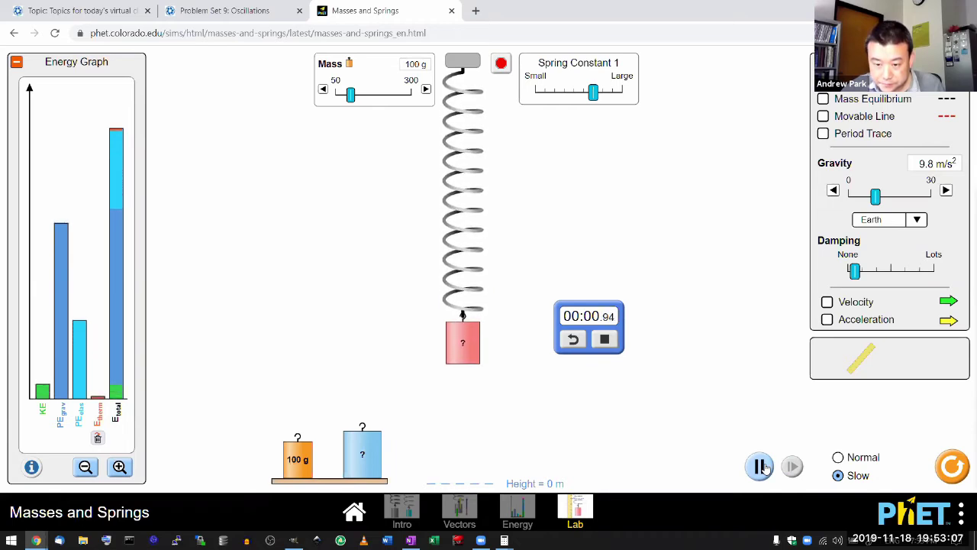
Step: Step the paused run to 00:01.30, then resume and stop the stopwatch at 00:01.76
left_click(761, 468)
left_click(792, 468)
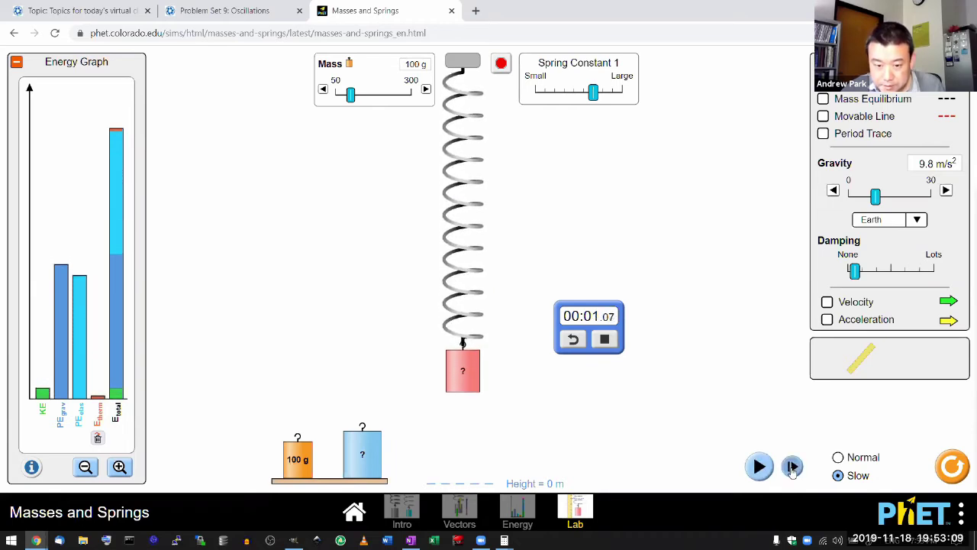
left_click(792, 468)
left_click(793, 468)
left_click(793, 468)
left_click(793, 468)
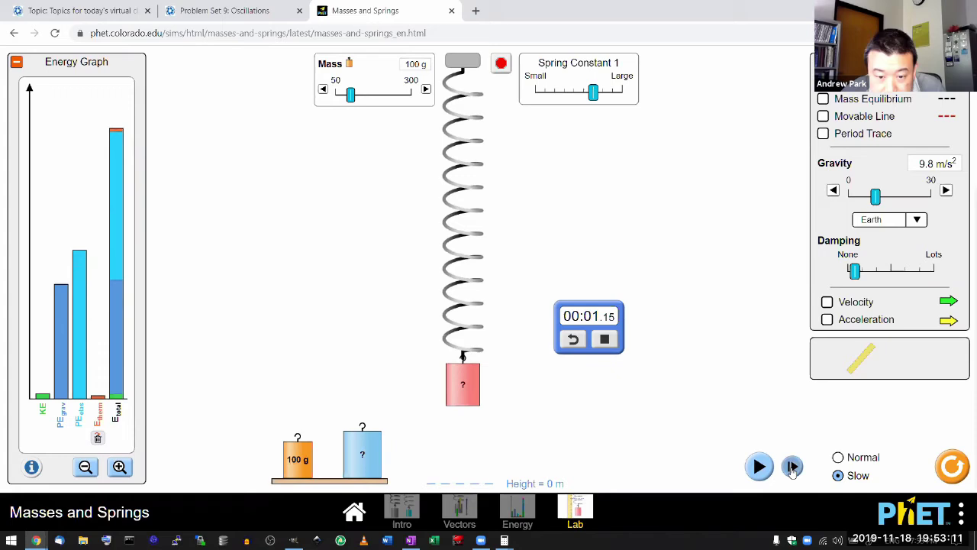
left_click(793, 468)
left_click(792, 468)
left_click(793, 468)
left_click(793, 468)
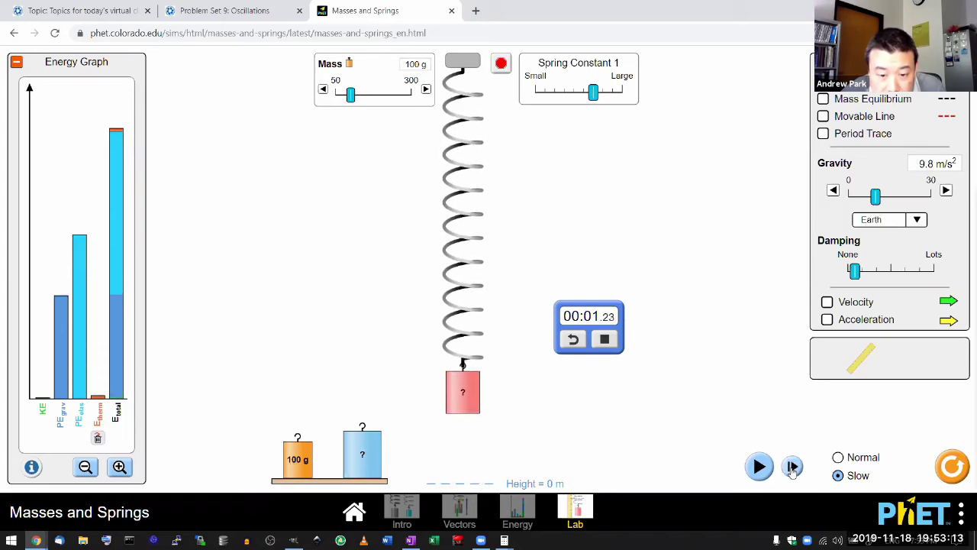
left_click(792, 468)
left_click(792, 468)
left_click(792, 468)
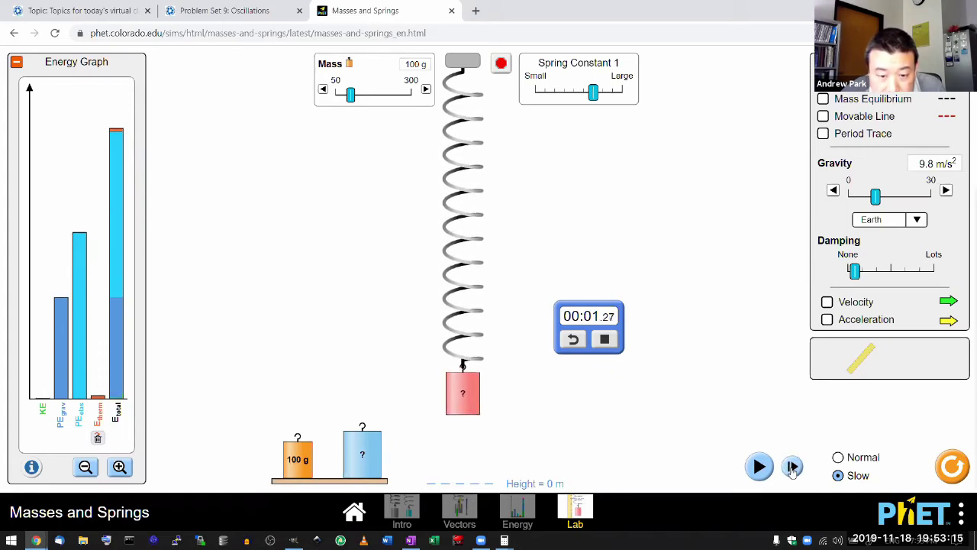
left_click(793, 468)
left_click(792, 468)
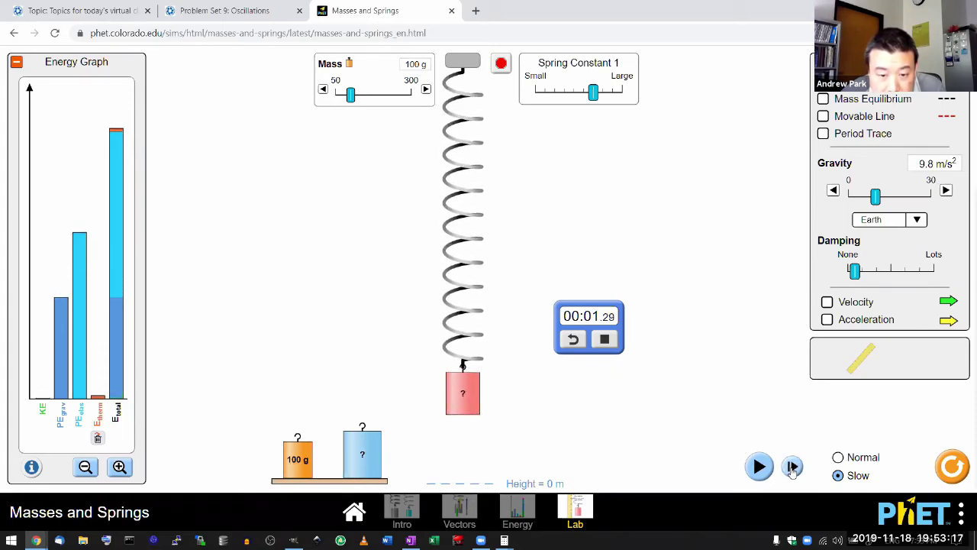
left_click(793, 468)
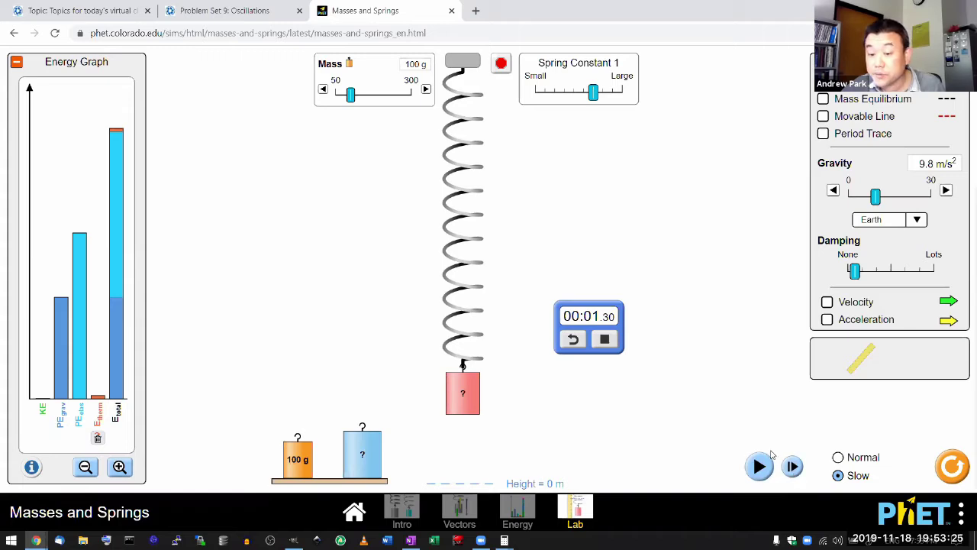
left_click(759, 467)
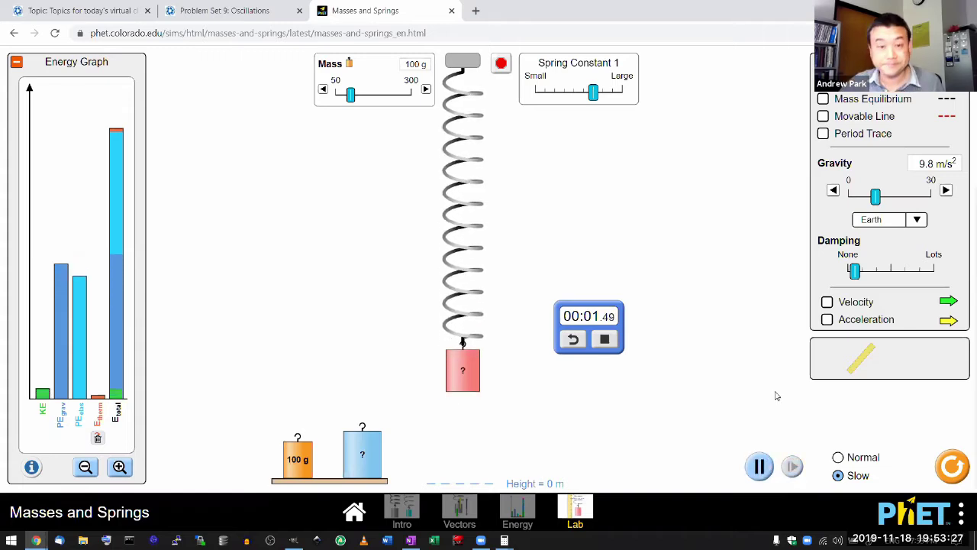
left_click(602, 340)
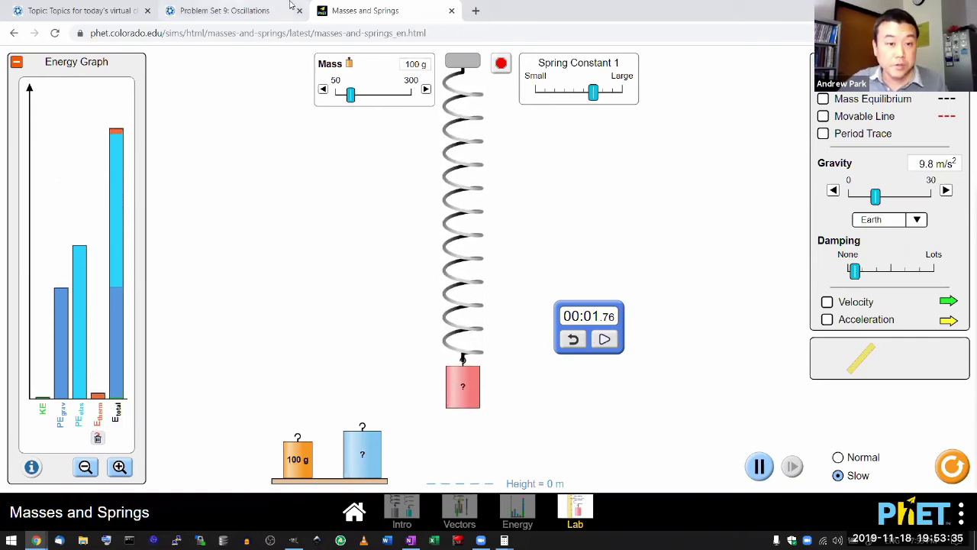
Step: Close the Masses and Springs tab and open the pendulum-lab link from the class-topics discussion
key("ctrl+w")
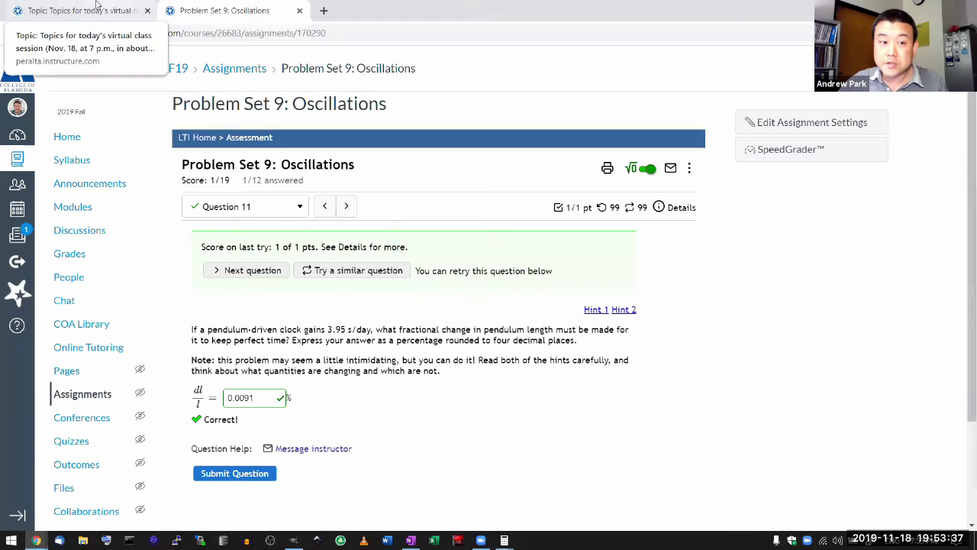
left_click(98, 6)
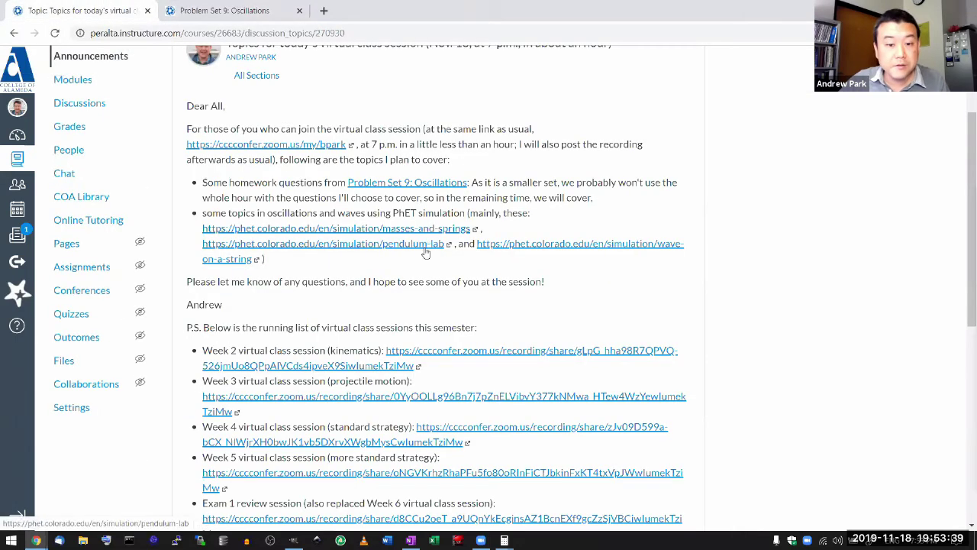
left_click(425, 249)
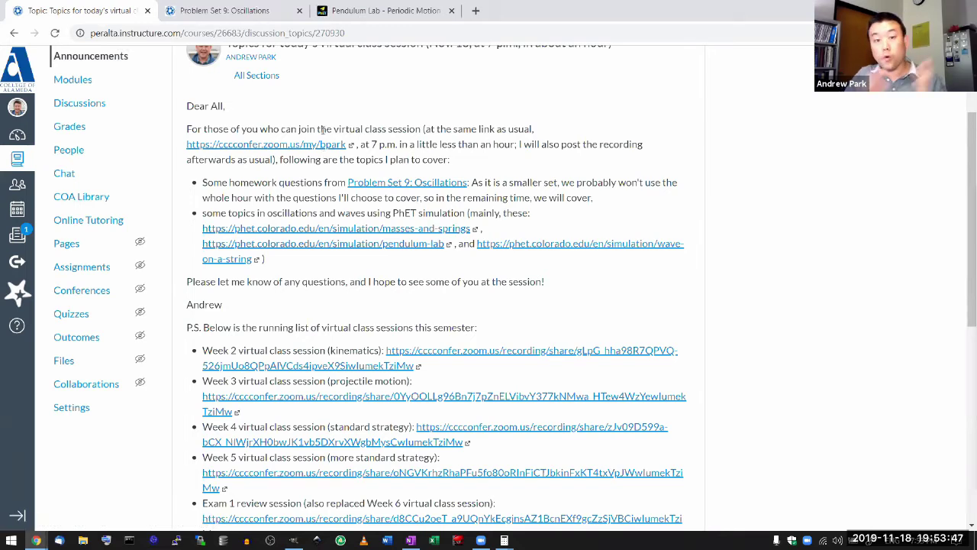
Step: Launch Pendulum Lab, go to its Lab screen, and release the 1.00 kg bob from about 2°
left_click(370, 11)
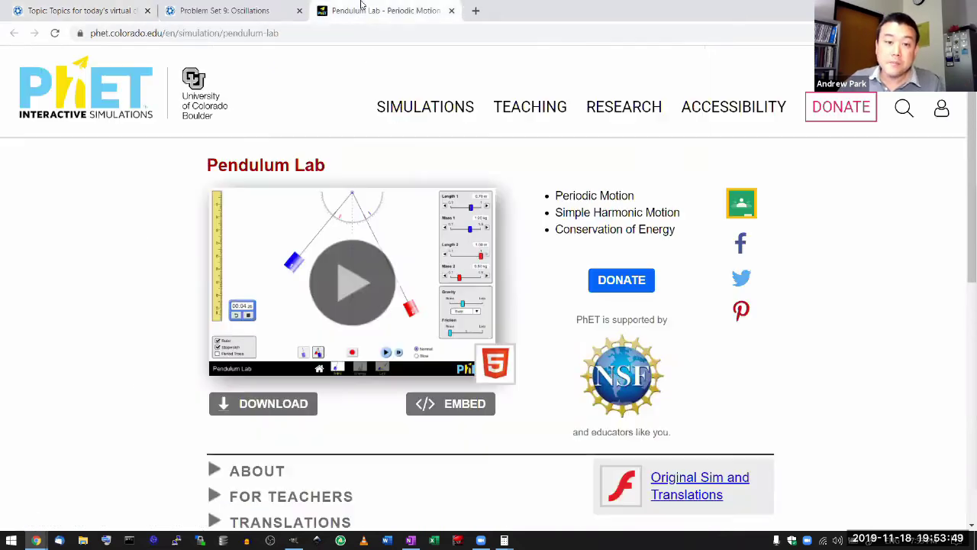
left_click(340, 263)
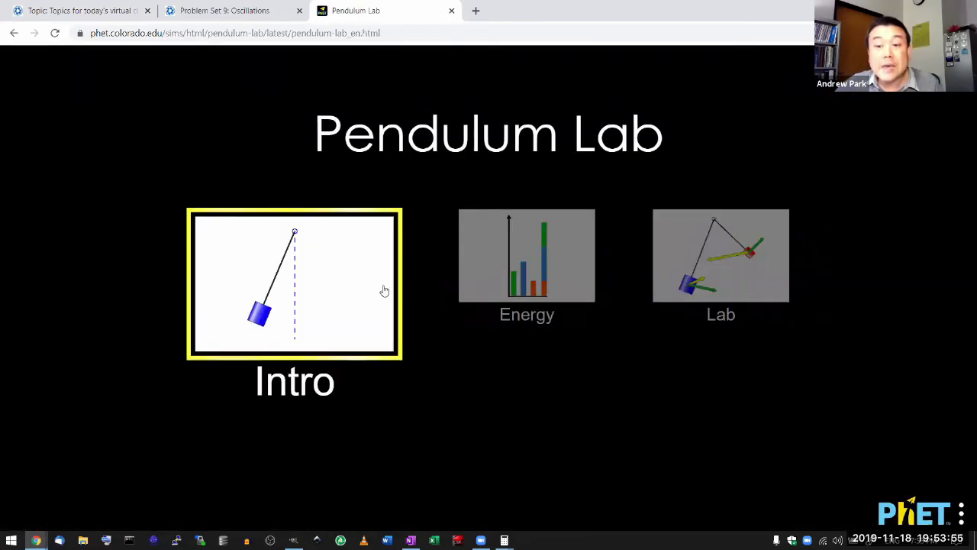
left_click(370, 279)
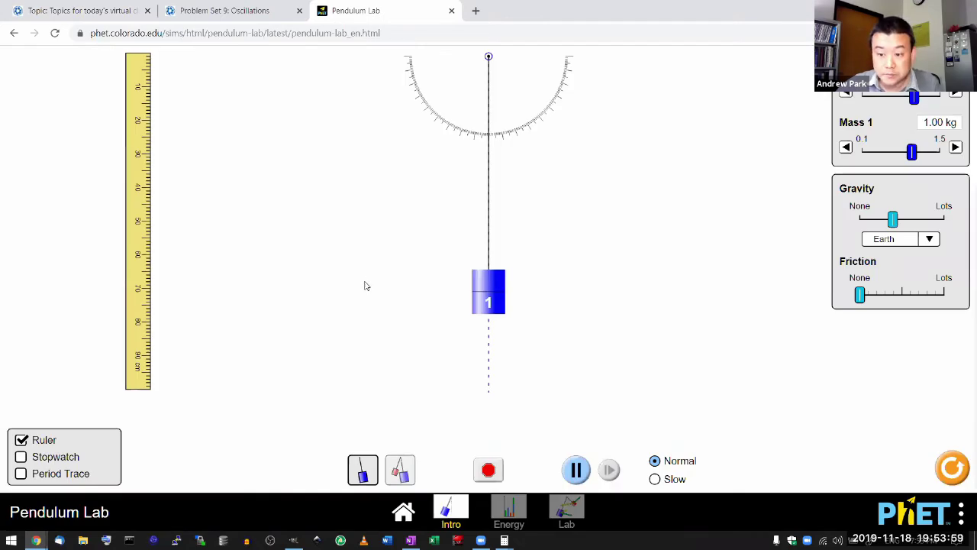
left_click(565, 519)
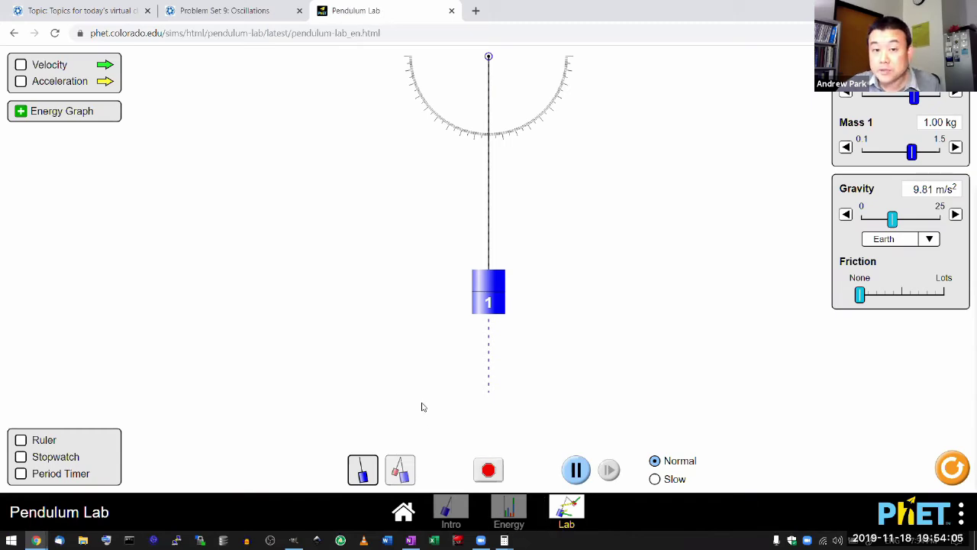
left_click_drag(484, 303, 494, 304)
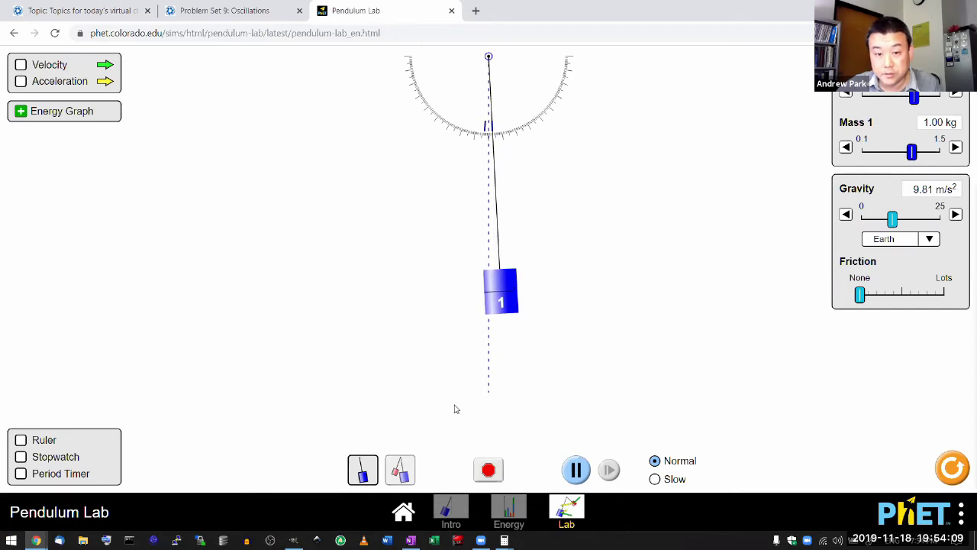
Step: Place the period timer beside the pendulum, raise the mass to 1.50 kg, and clear the reading
left_click(20, 473)
left_click_drag(670, 373, 632, 183)
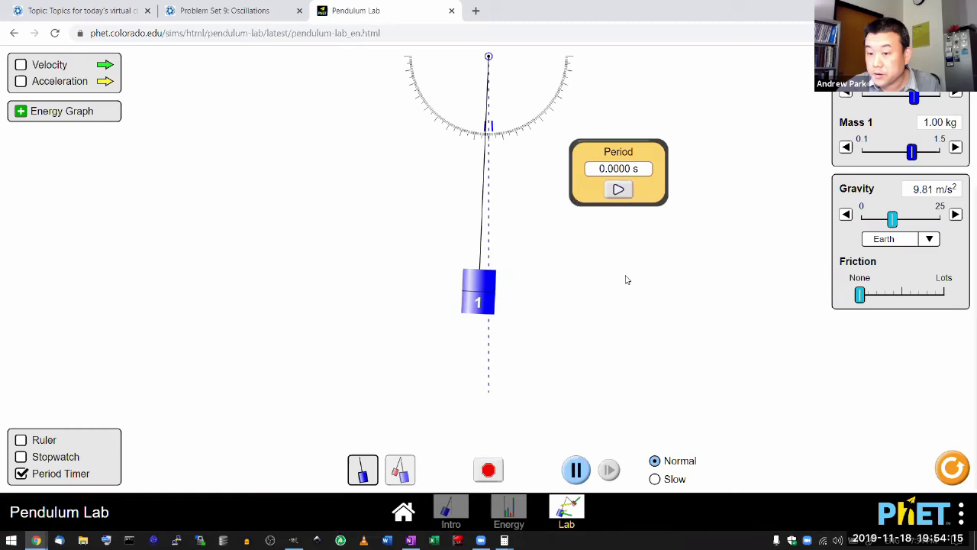
left_click(619, 190)
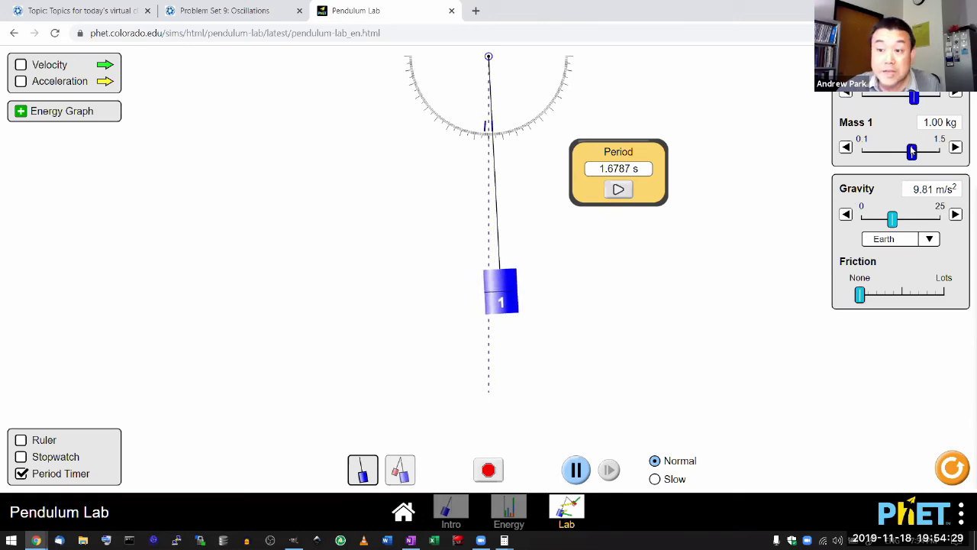
left_click_drag(912, 151, 939, 151)
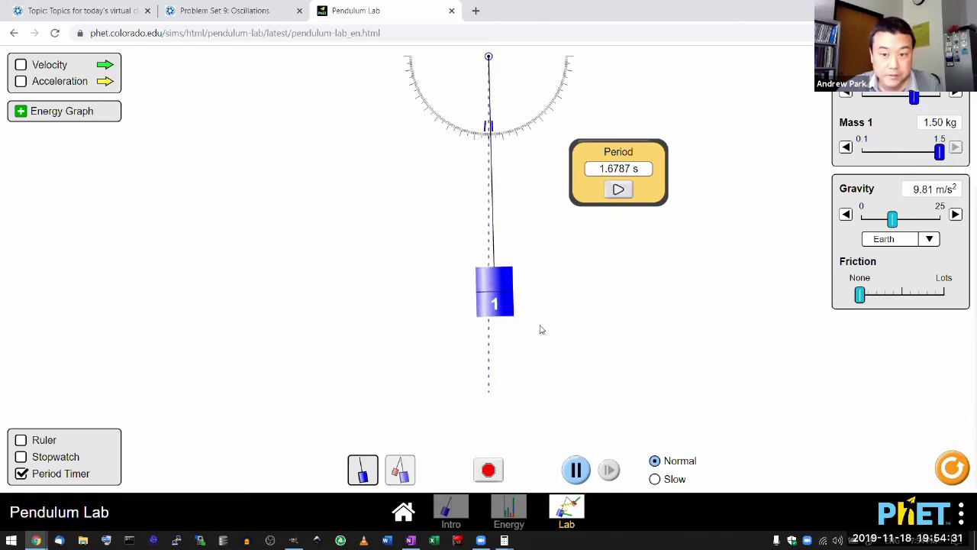
left_click(631, 191)
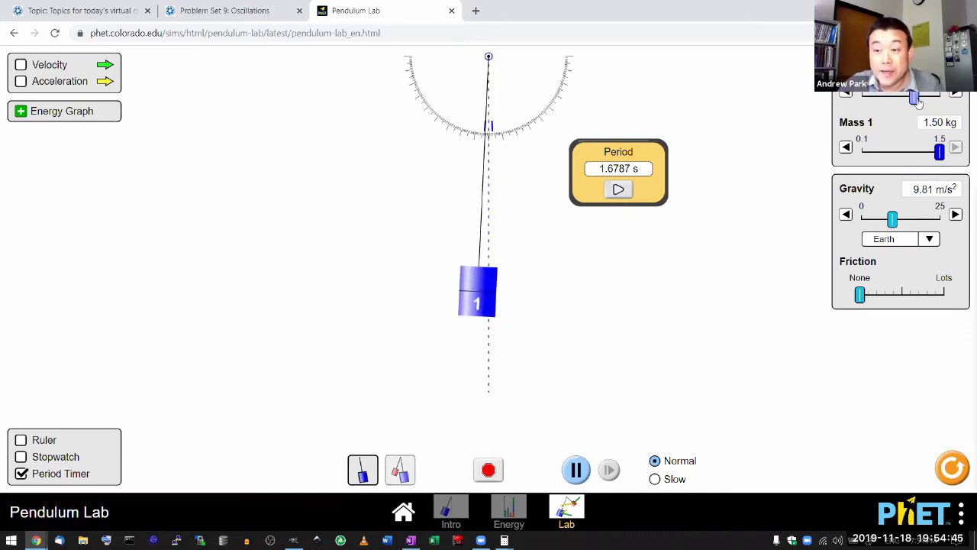
Step: Arm the period timer and time one swing of the 1.50 kg pendulum: 2.0092 s
left_click(618, 190)
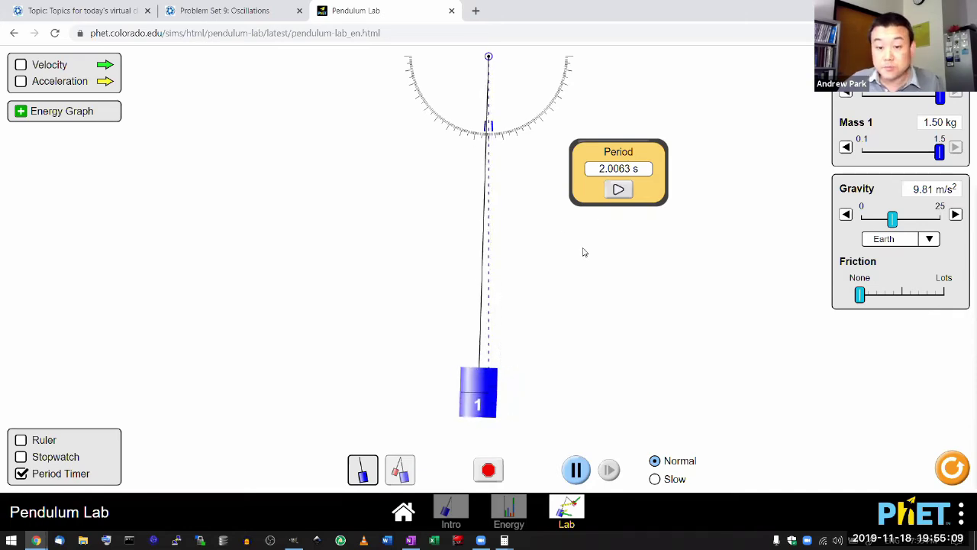
left_click(641, 182)
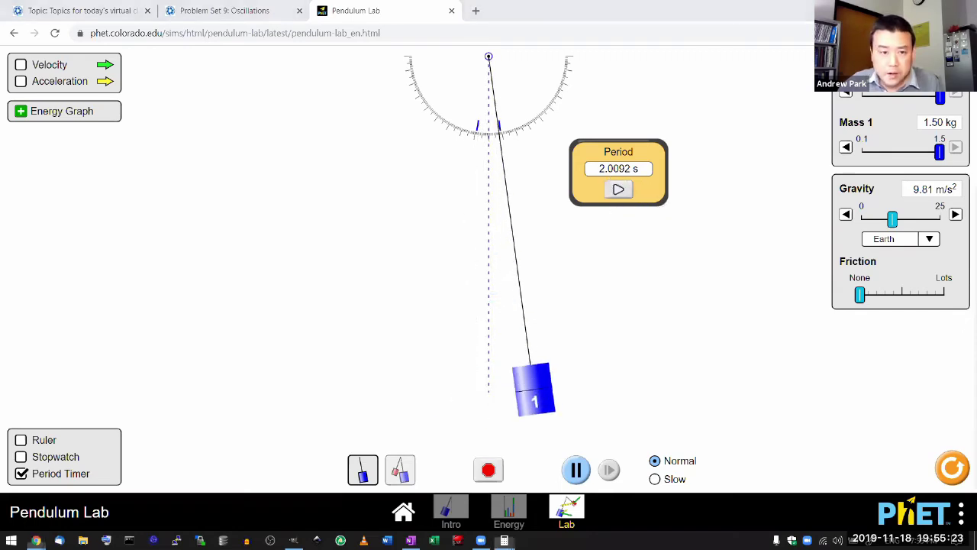
Step: Clear the Calculator's old result and enter the measured period 2.0092
left_click(504, 540)
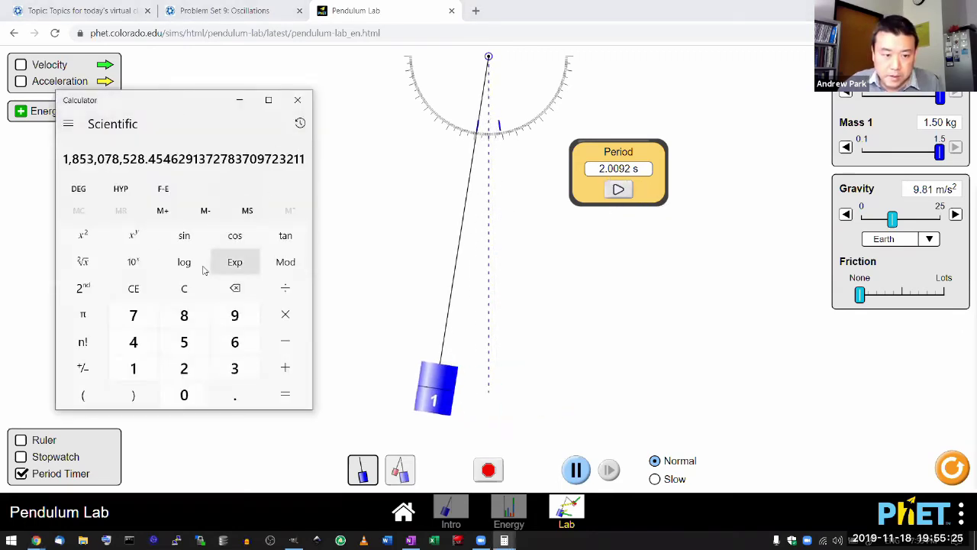
left_click(192, 287)
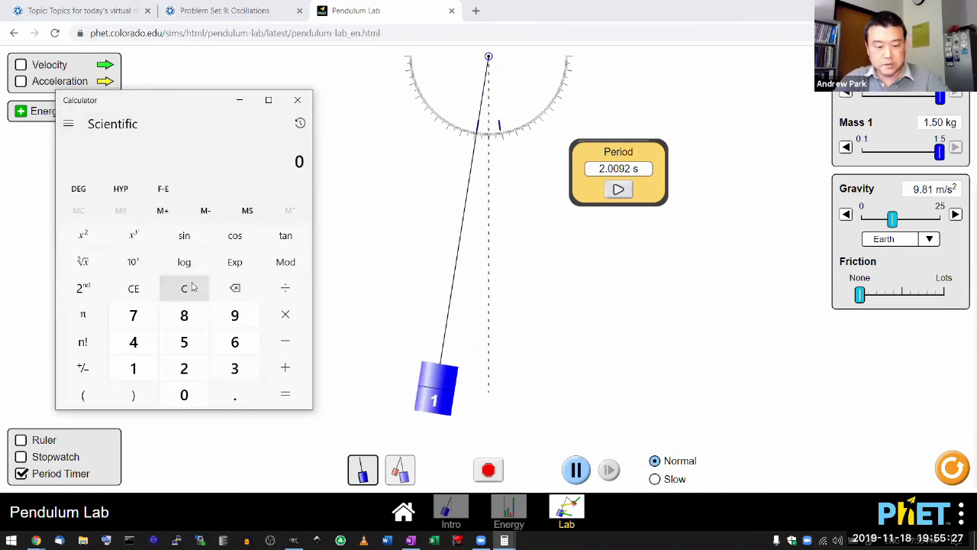
type("2.")
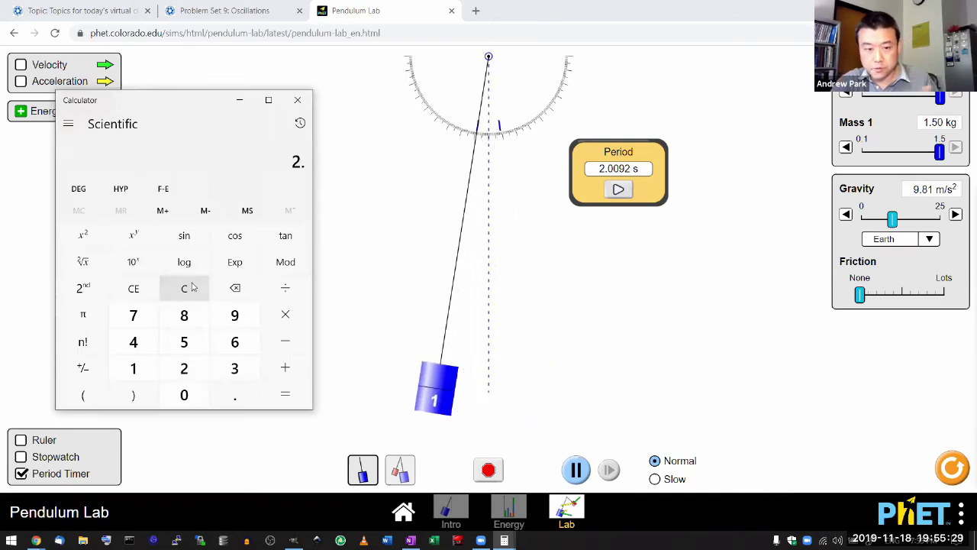
type("0092")
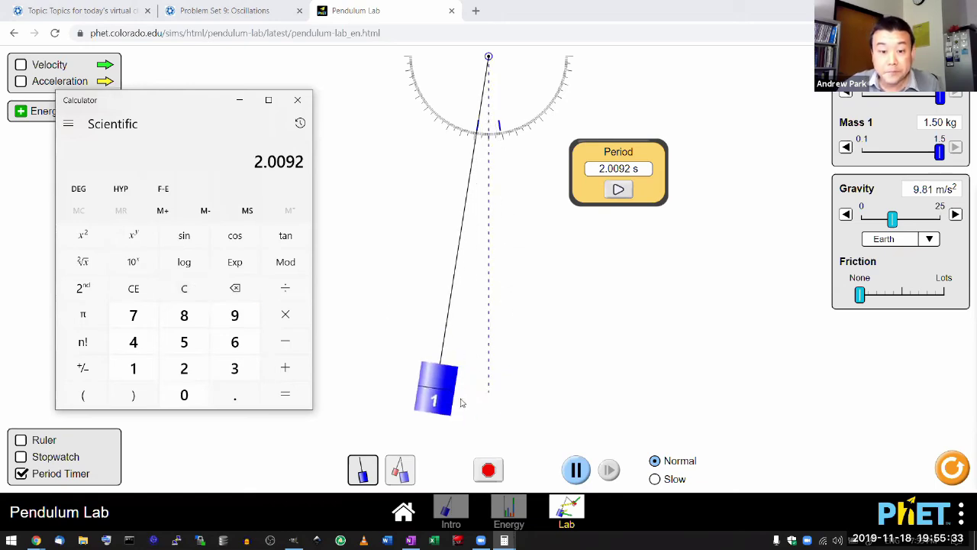
Step: Release the bob from 13° and time one swing, reading a 2.0147 s period
left_click_drag(511, 396, 576, 402)
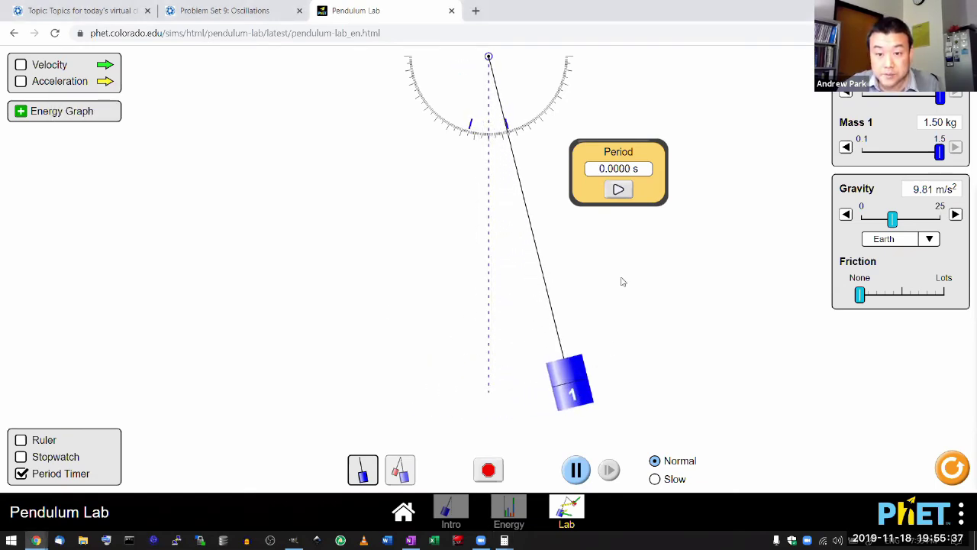
left_click(618, 191)
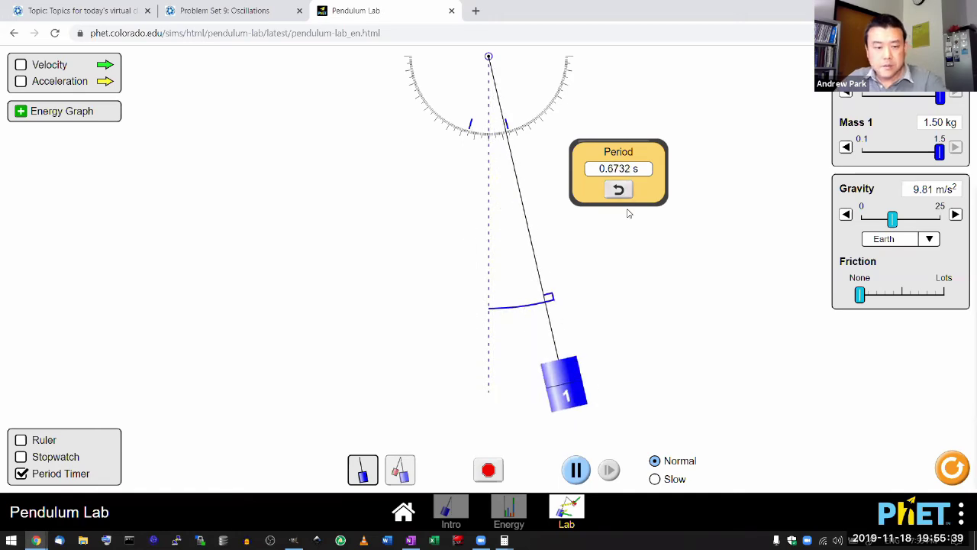
key("alt+Tab")
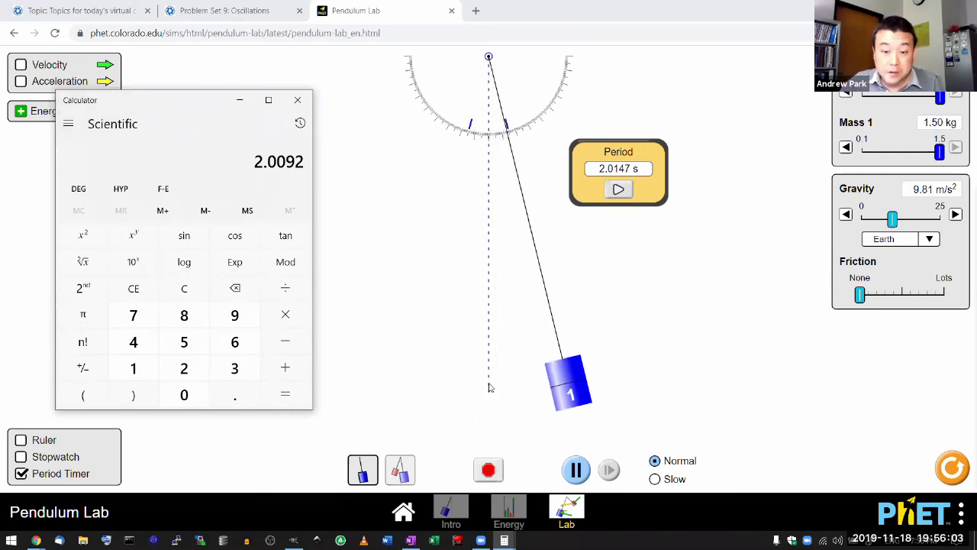
left_click(441, 402)
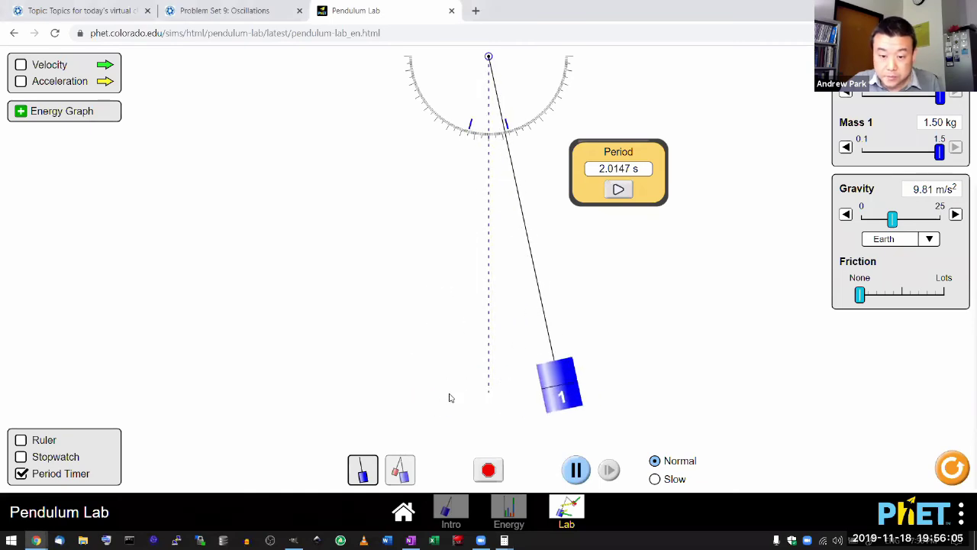
Step: Swing the bob from a large angle and time a 2.2175 s period beside Calculator's 2.0092
left_click_drag(450, 398, 837, 186)
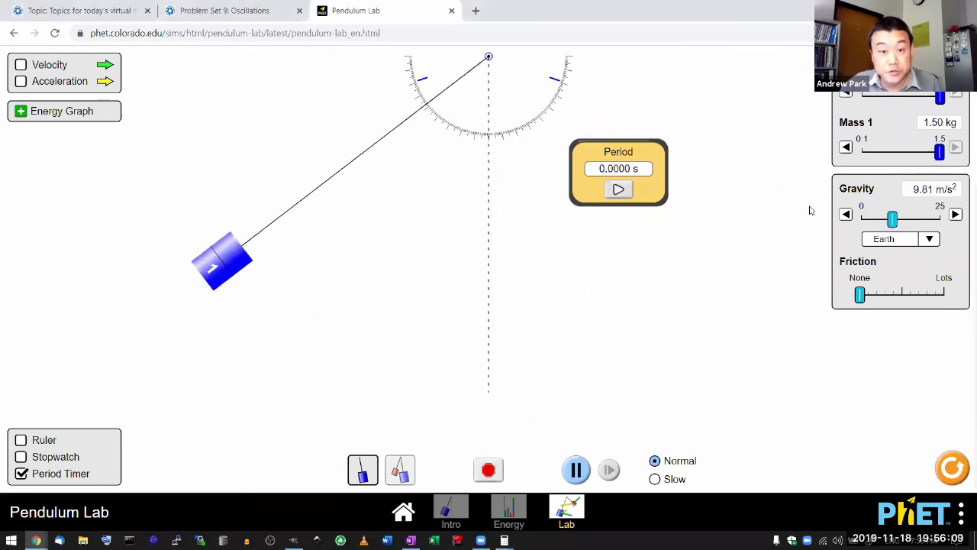
left_click(615, 190)
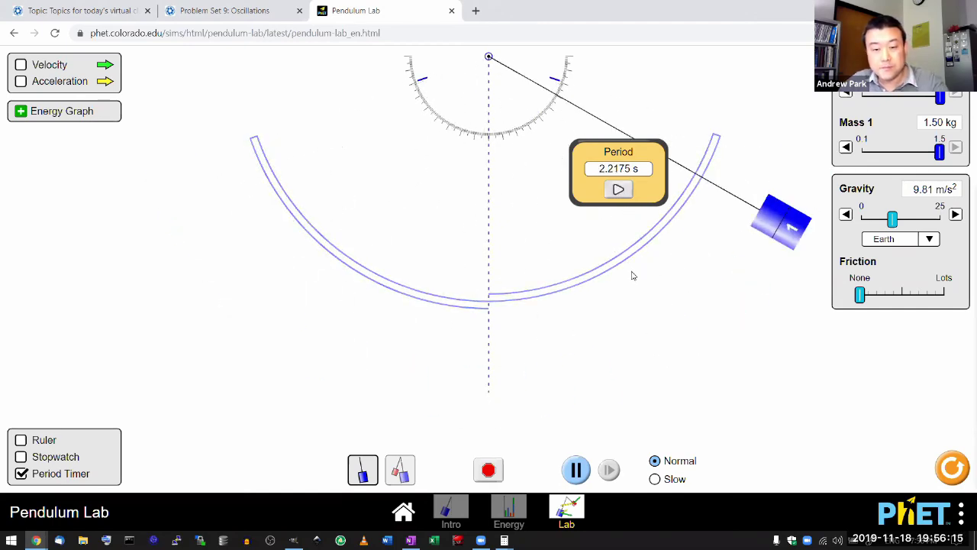
key("alt+Tab")
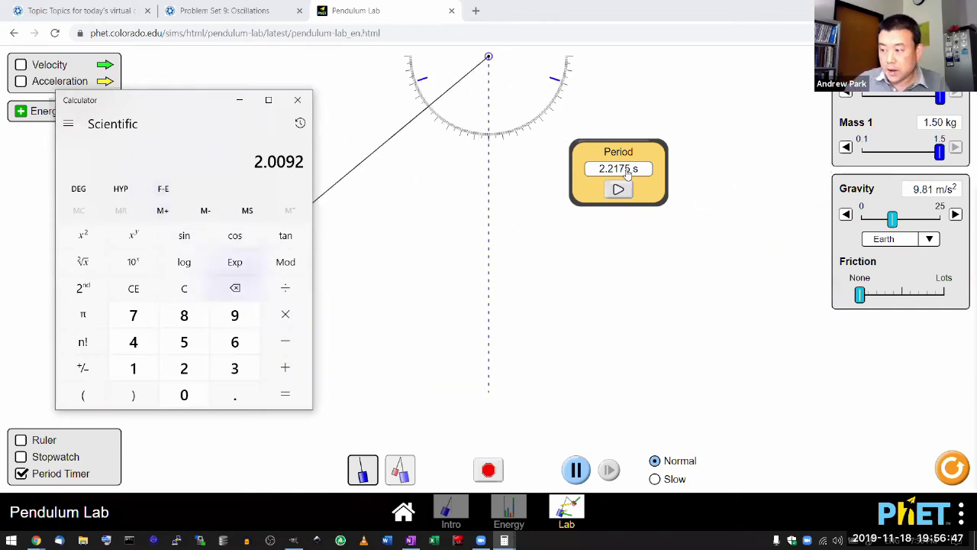
Step: Hide the Calculator and start writing ω = √(g/l) in red beside the simulation
left_click(185, 163)
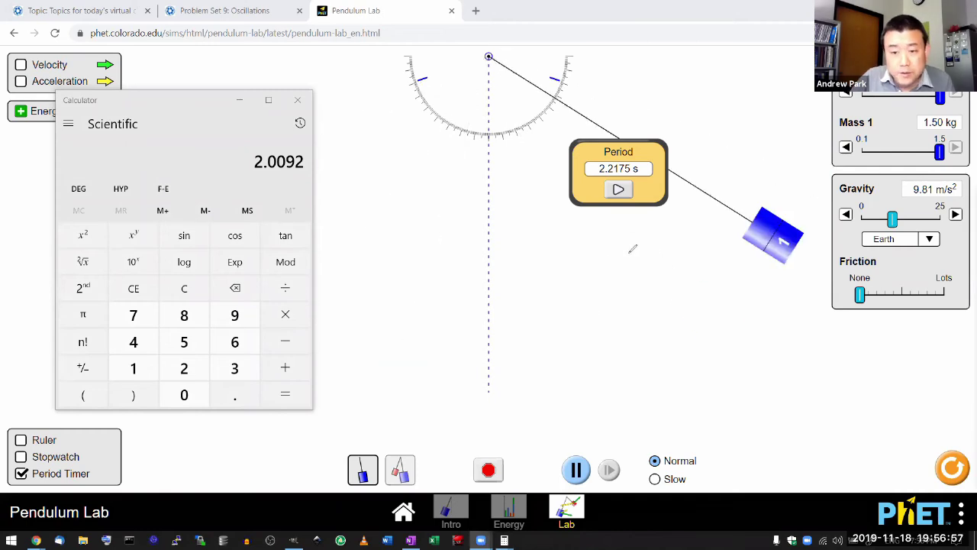
mouse_move(639, 244)
left_mouse_down()
mouse_move(669, 261)
mouse_move(723, 230)
mouse_move(703, 269)
mouse_move(718, 272)
mouse_move(722, 293)
left_mouse_up()
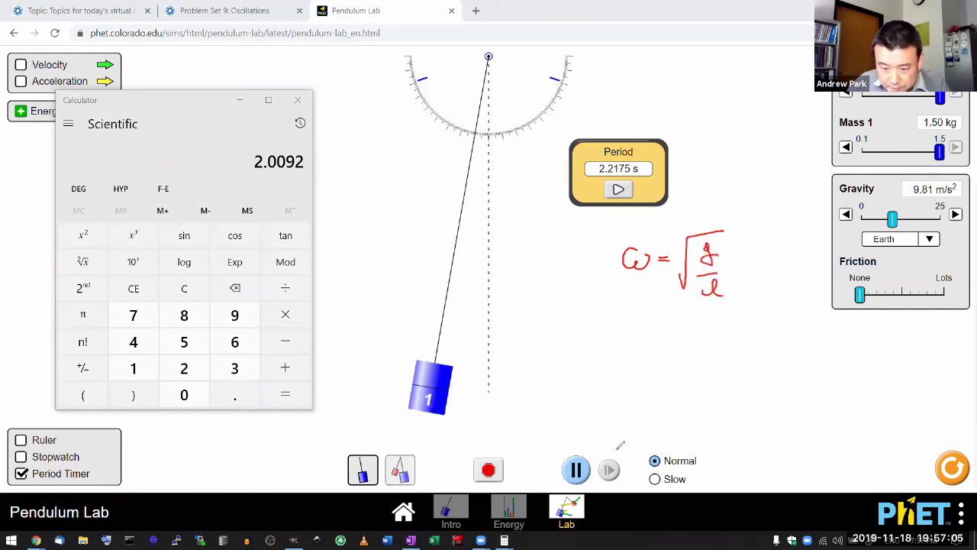
left_click(576, 469)
left_click(576, 469)
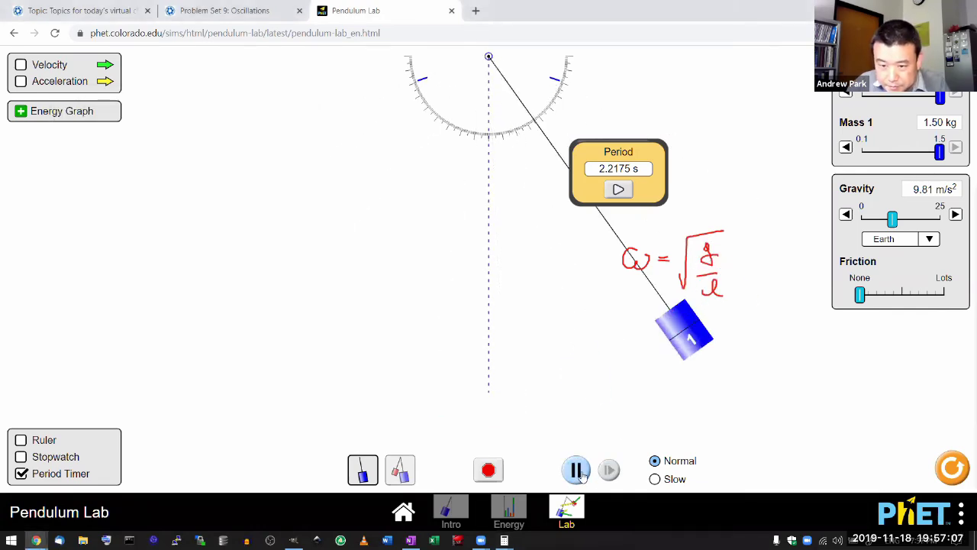
Step: Pause the pendulum, then write and underline T = 2π/ω = 2π√(l/g) in red
left_click(578, 470)
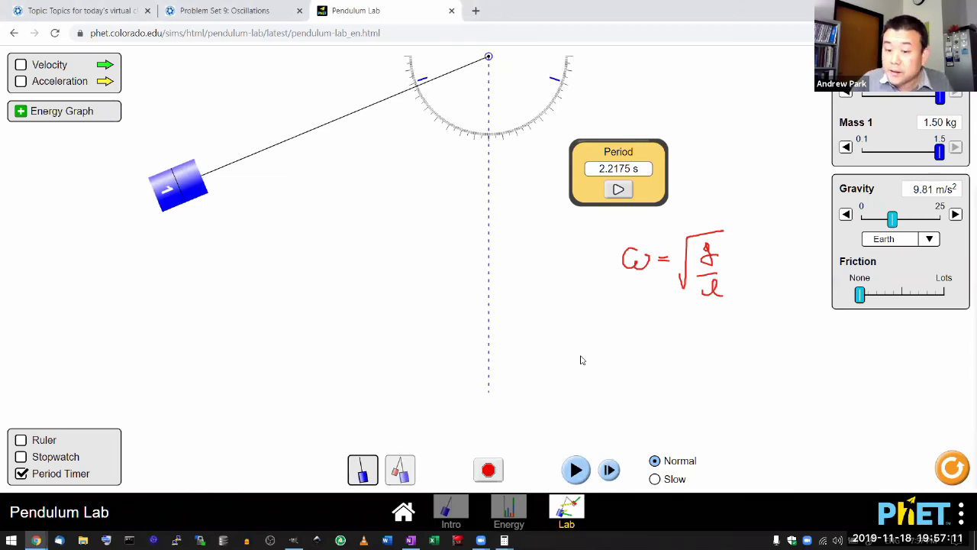
left_click_drag(574, 335, 599, 333)
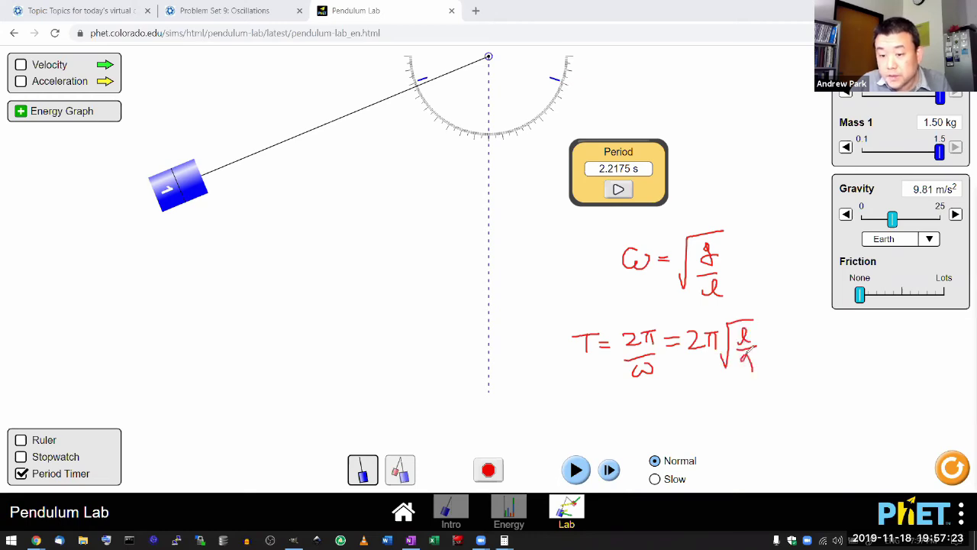
left_click_drag(689, 386, 766, 379)
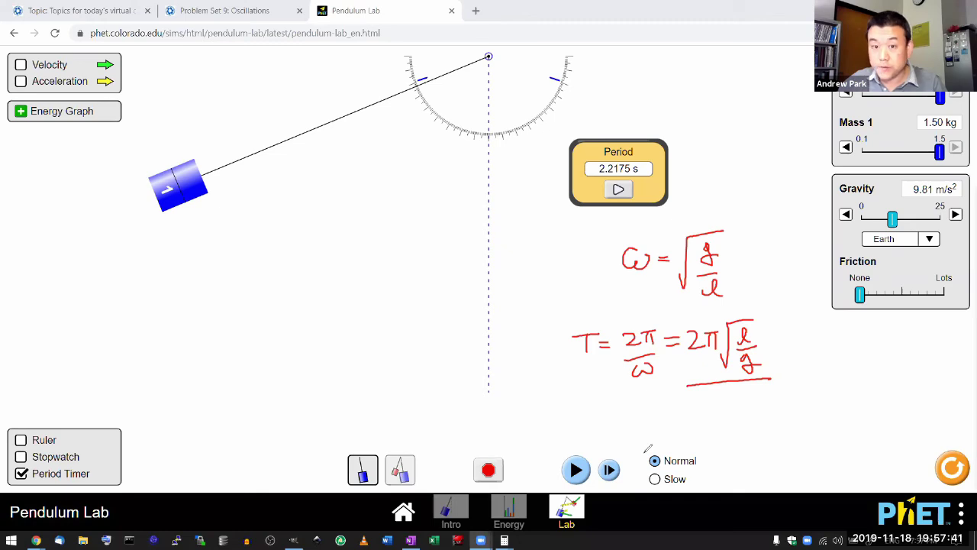
Step: Load the OpenStax University Physics Volume 1 textbook in a new browser tab
left_click(476, 10)
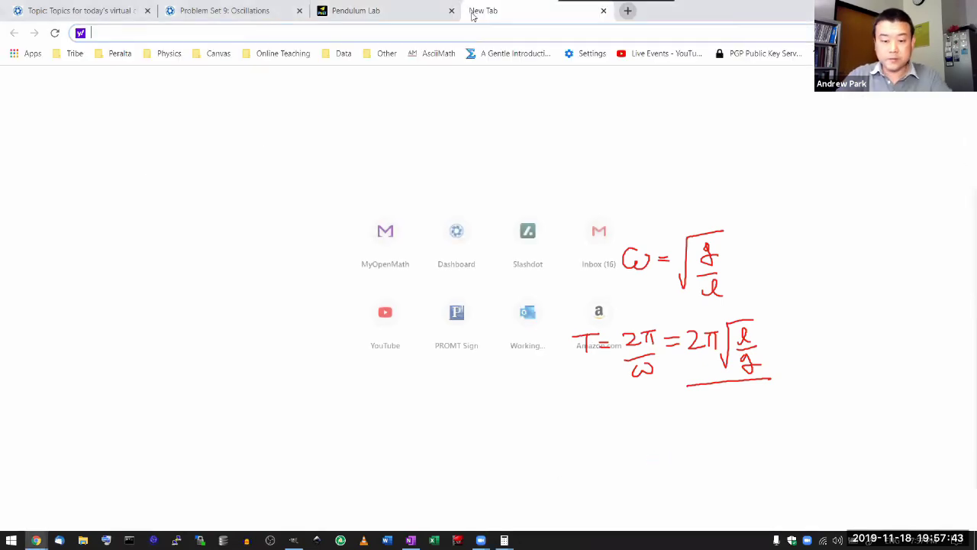
type("cnx.org/contents/1Q9uMg_a")
key("Return")
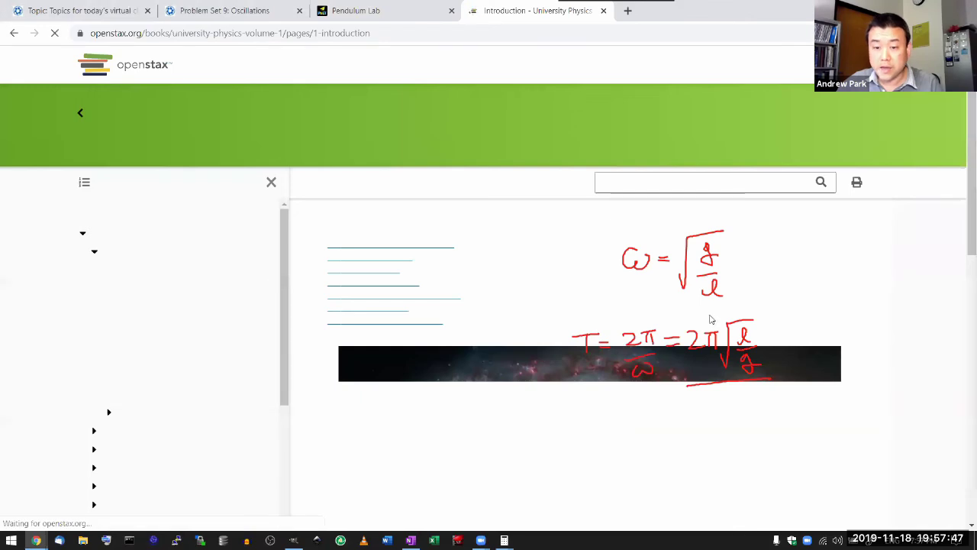
Step: Expand Unit 2 Waves and Acoustics and chapter 15 Oscillations, then open 15.4 Pendulums
left_click(94, 185)
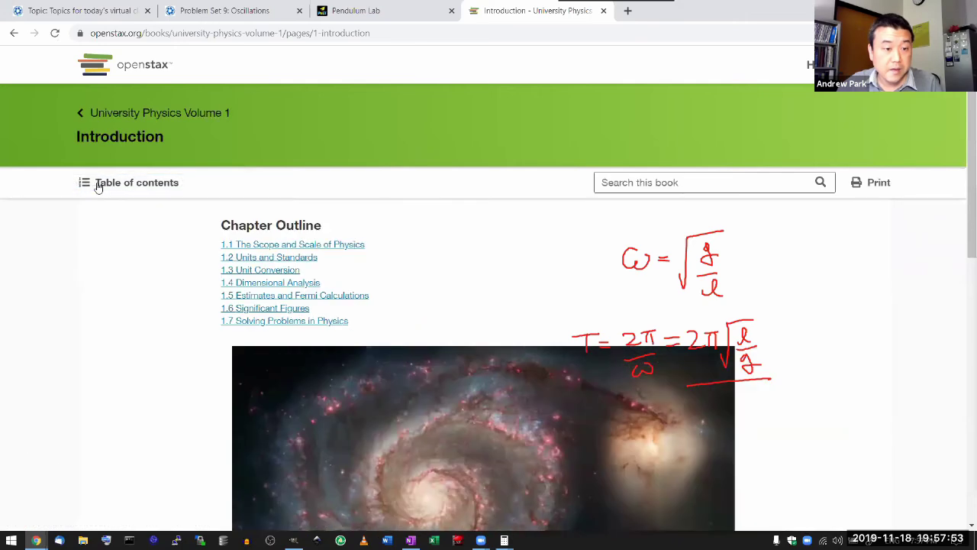
left_click(97, 186)
scroll(120, 352, "down", 3)
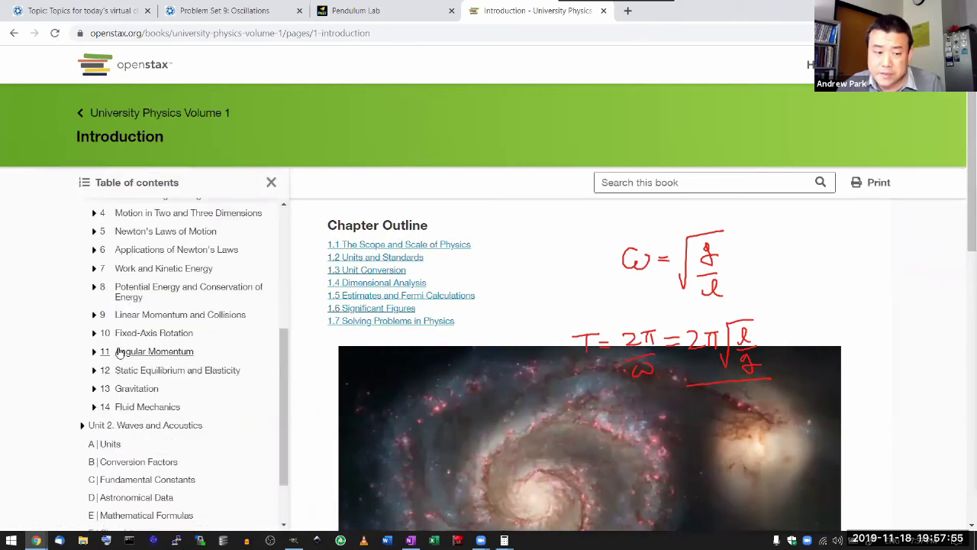
left_click(135, 429)
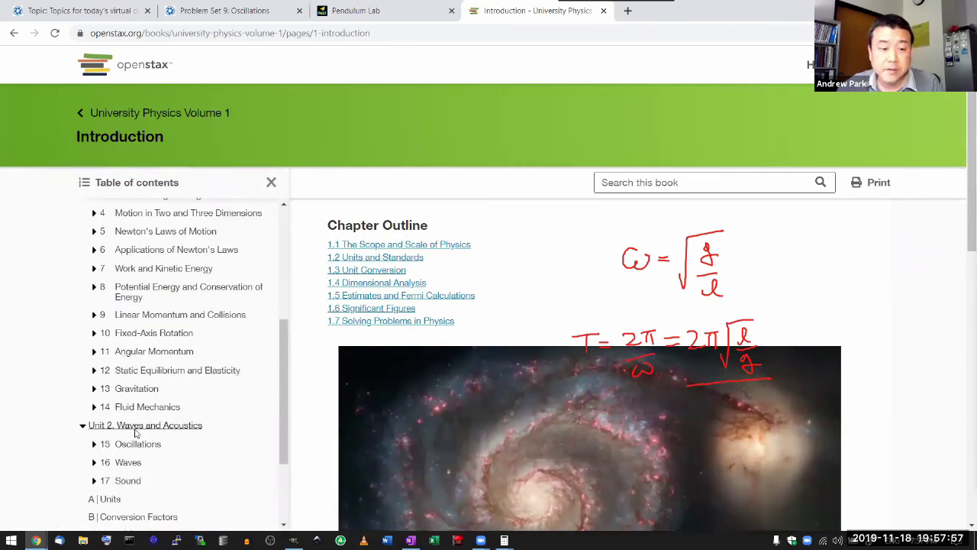
scroll(135, 432, "down", 2)
scroll(582, 303, "down", 1)
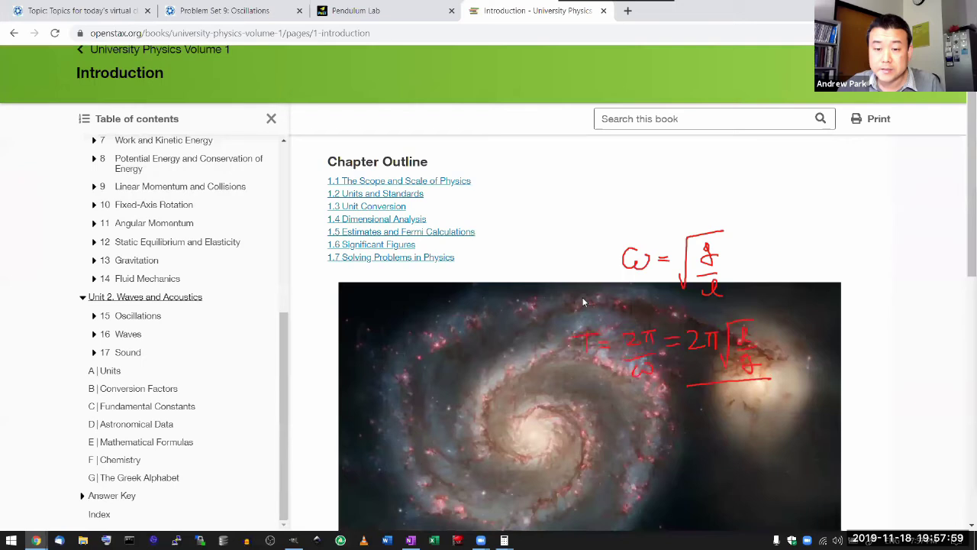
scroll(582, 302, "up", 1)
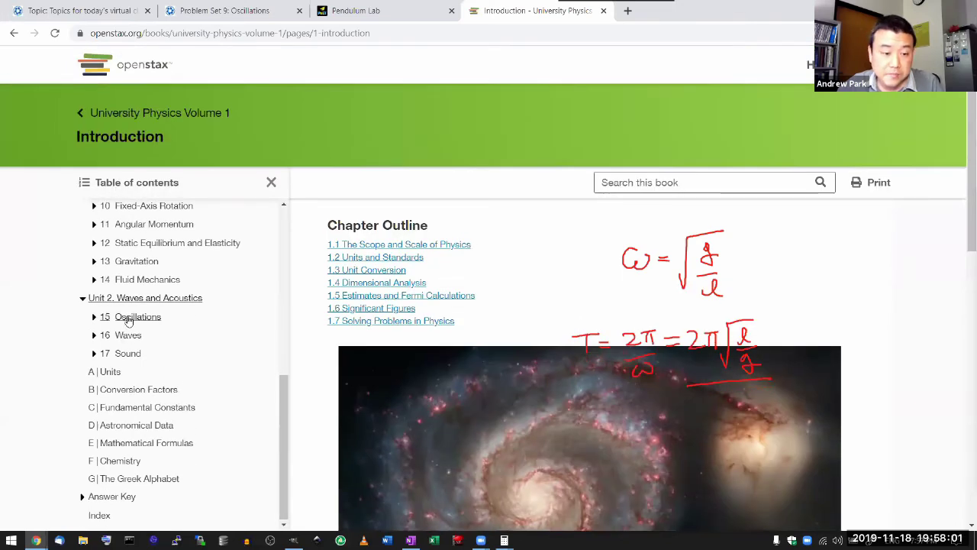
left_click(128, 319)
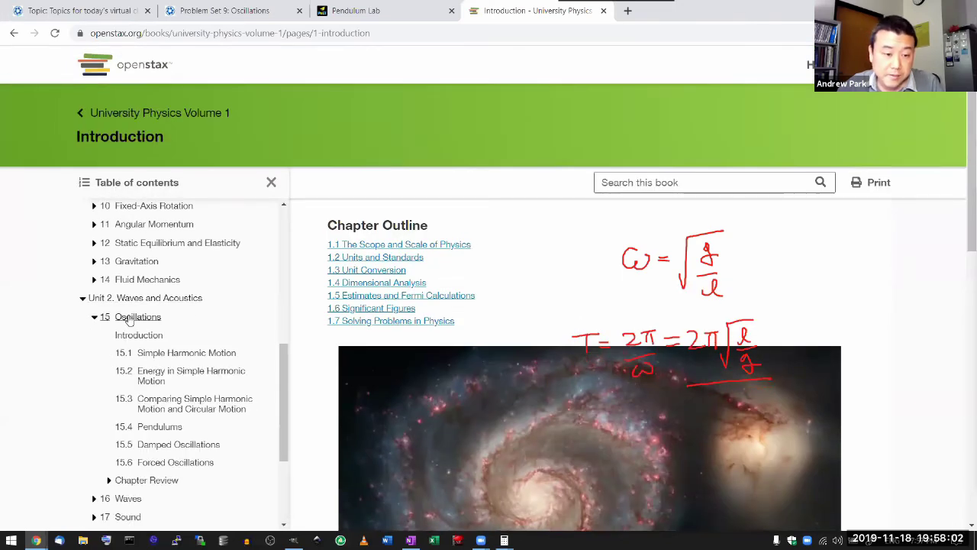
left_click(160, 428)
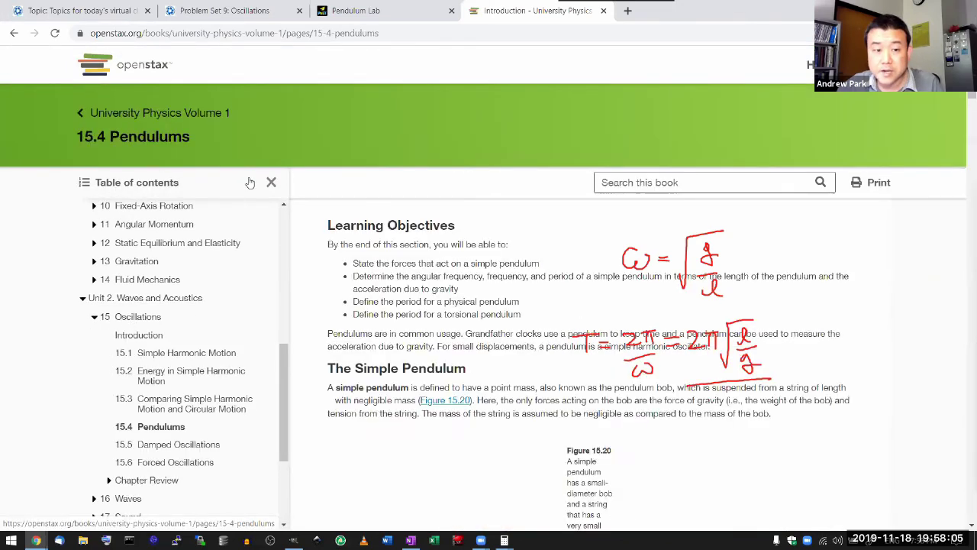
Step: Close the contents sidebar and scroll down to the torque derivation
left_click(271, 182)
scroll(371, 278, "down", 1)
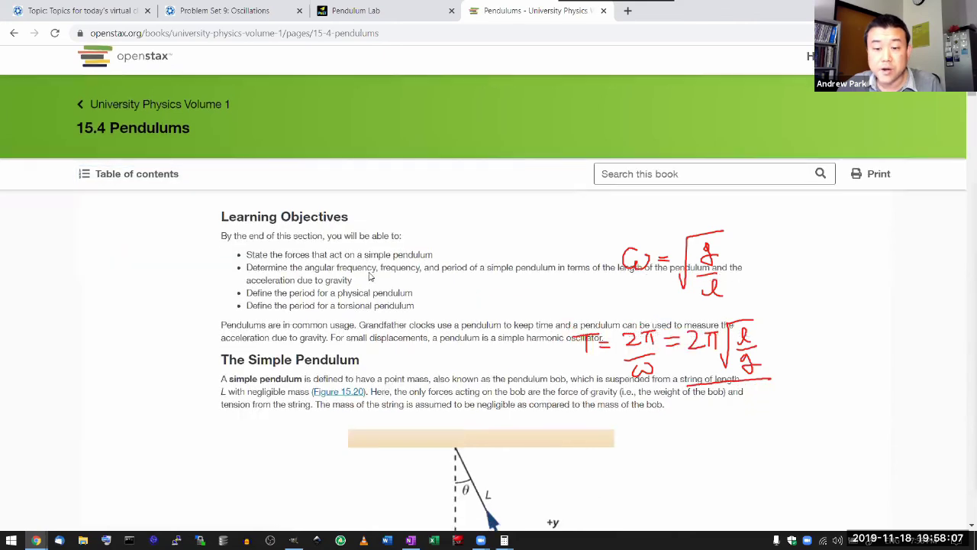
scroll(370, 277, "down", 5)
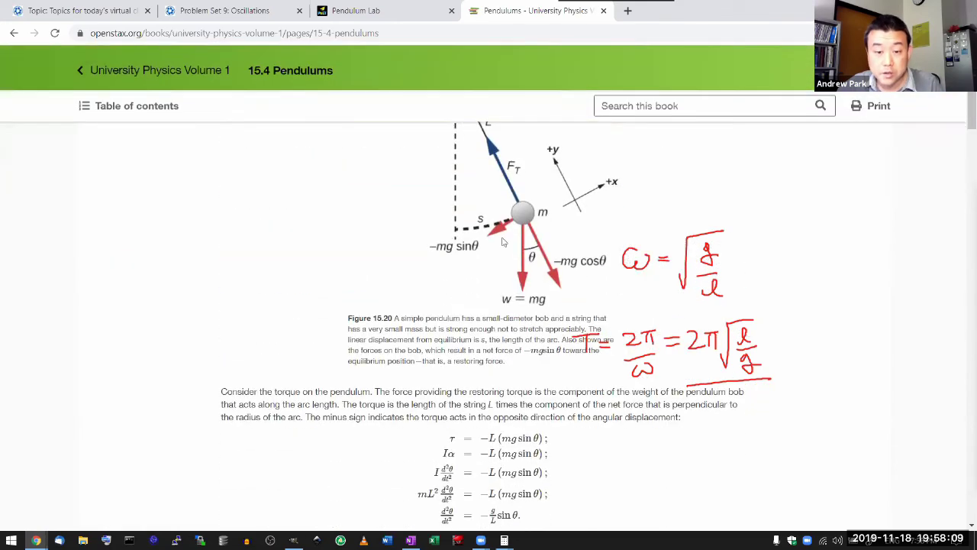
scroll(493, 338, "down", 2)
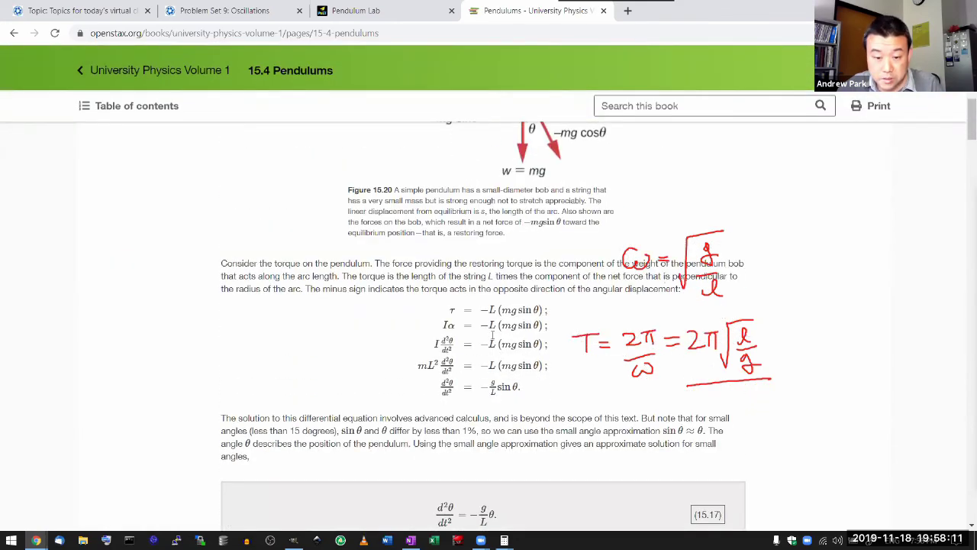
scroll(493, 338, "down", 3)
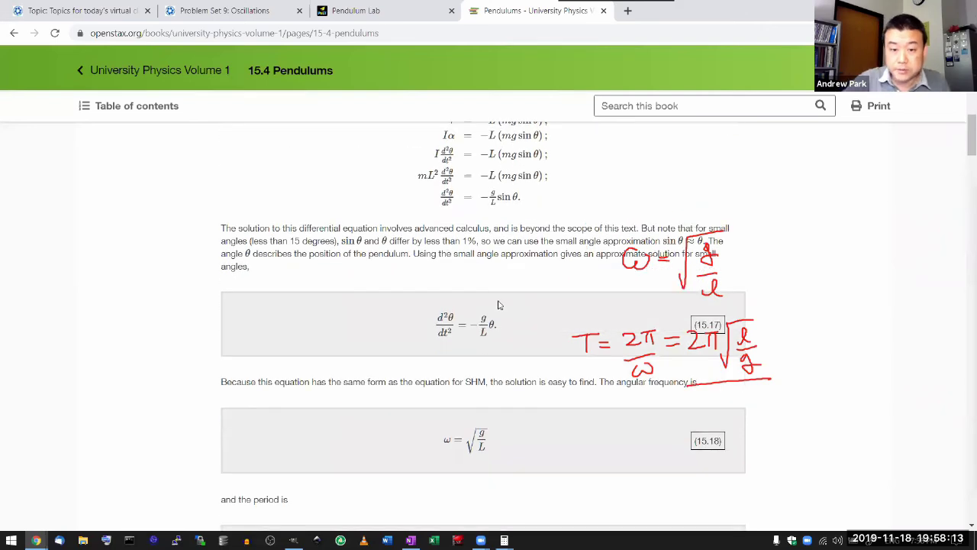
scroll(491, 223, "up", 2)
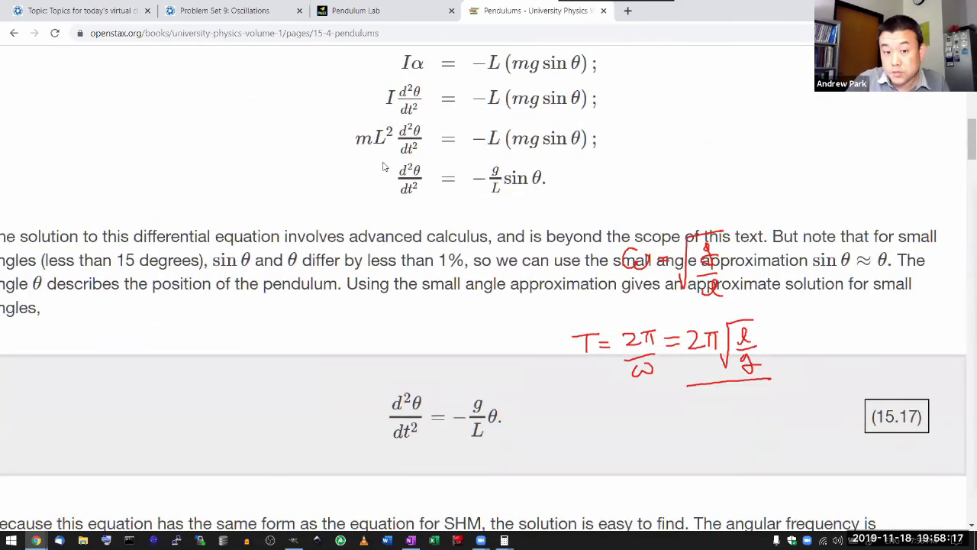
Step: Highlight the last torque equations and the words 'advanced calculus', clearing each highlight afterwards
left_click(497, 192)
left_click_drag(497, 192, 543, 178)
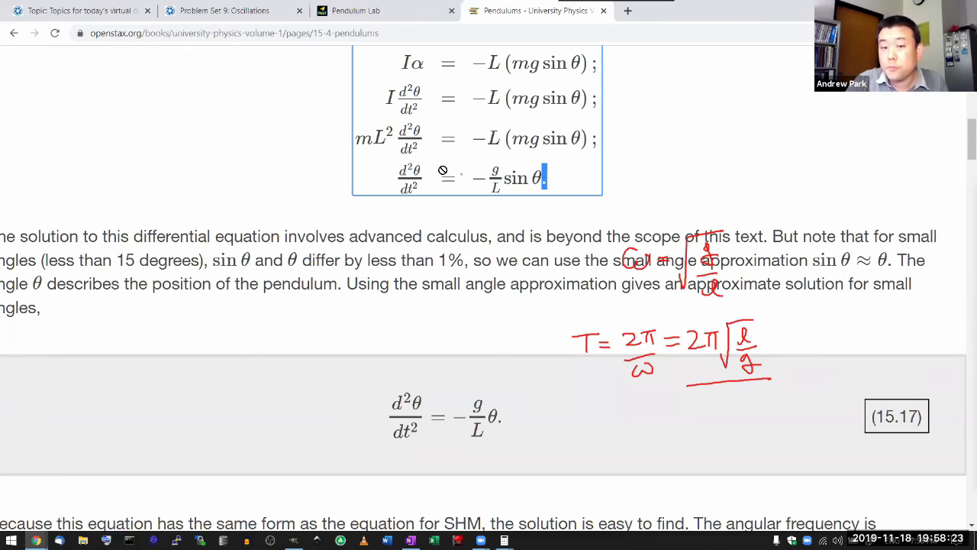
left_click_drag(400, 171, 556, 182)
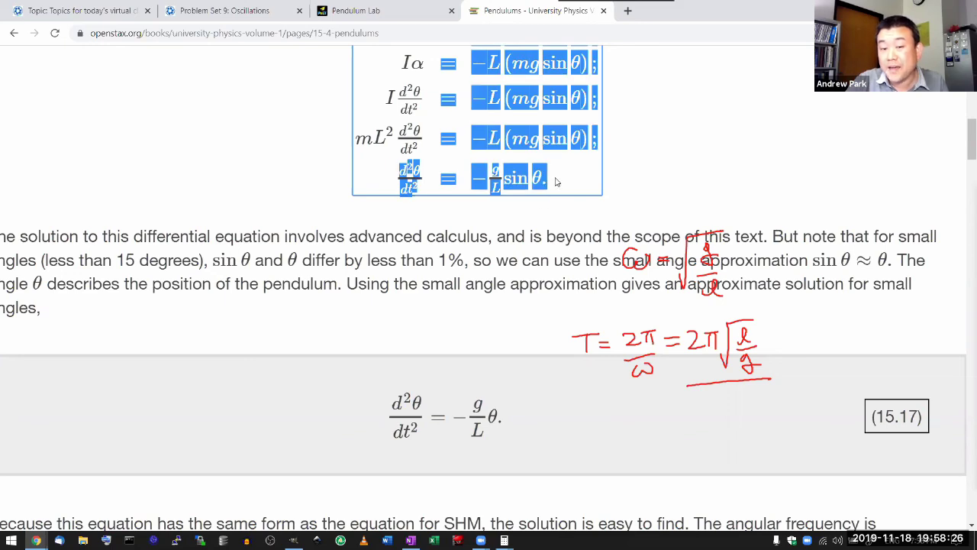
left_click(453, 202)
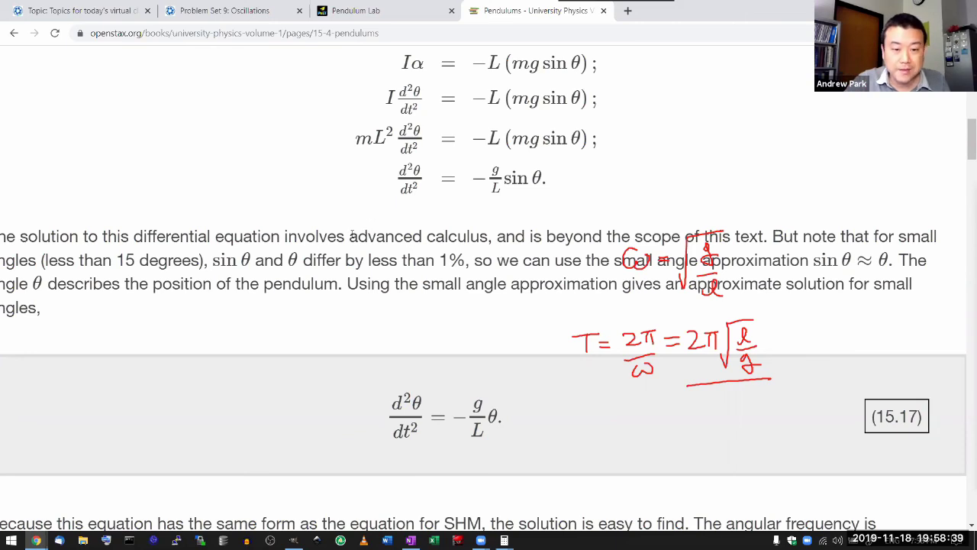
left_click_drag(349, 237, 487, 242)
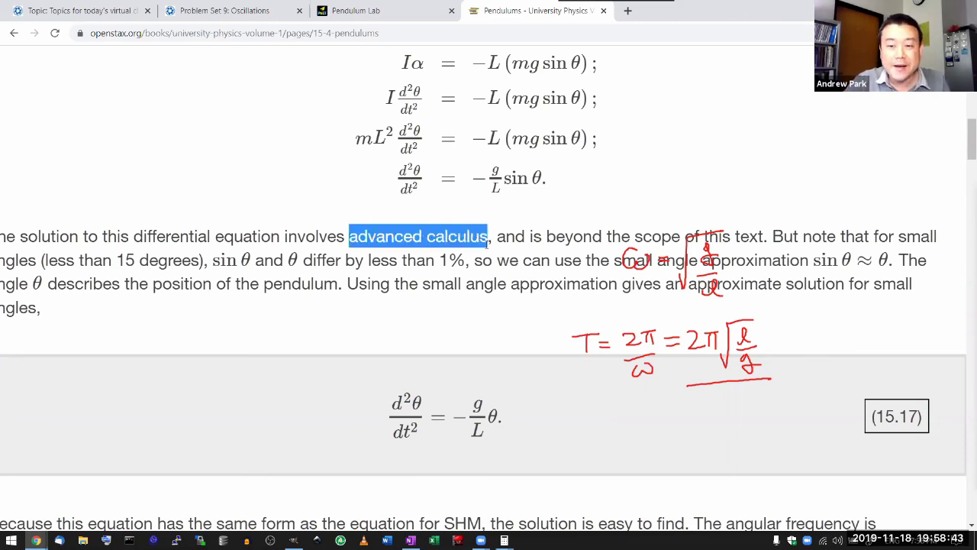
left_click(504, 276)
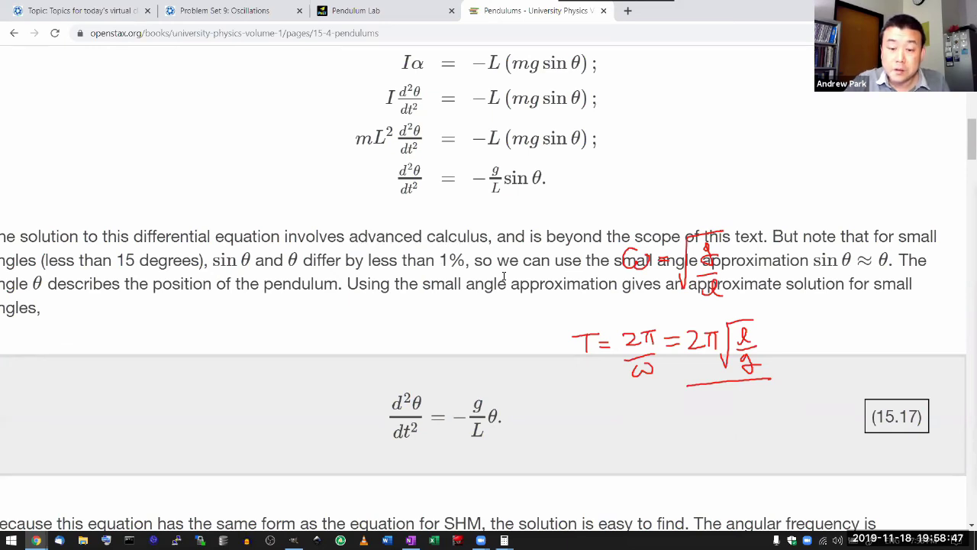
Step: Zoom back to normal, highlight the small angle approximation sin θ ≈ θ, and return to Pendulum Lab
key("ctrl+minus")
key("ctrl+minus")
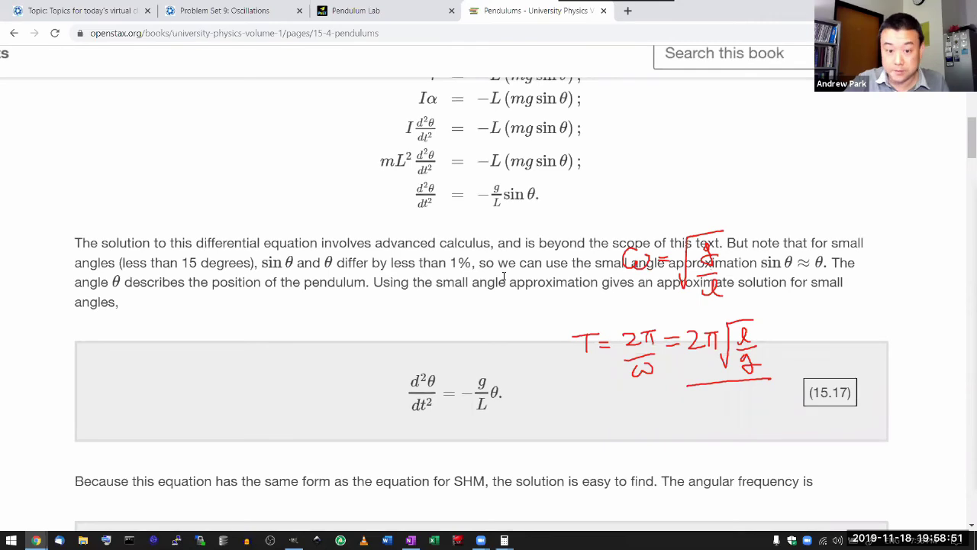
scroll(504, 277, "down", 2)
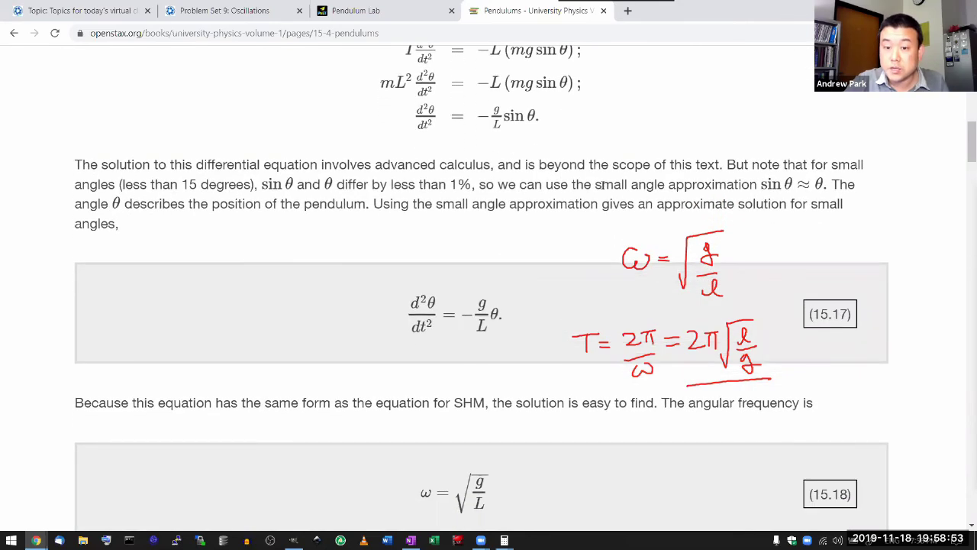
left_click_drag(594, 184, 819, 185)
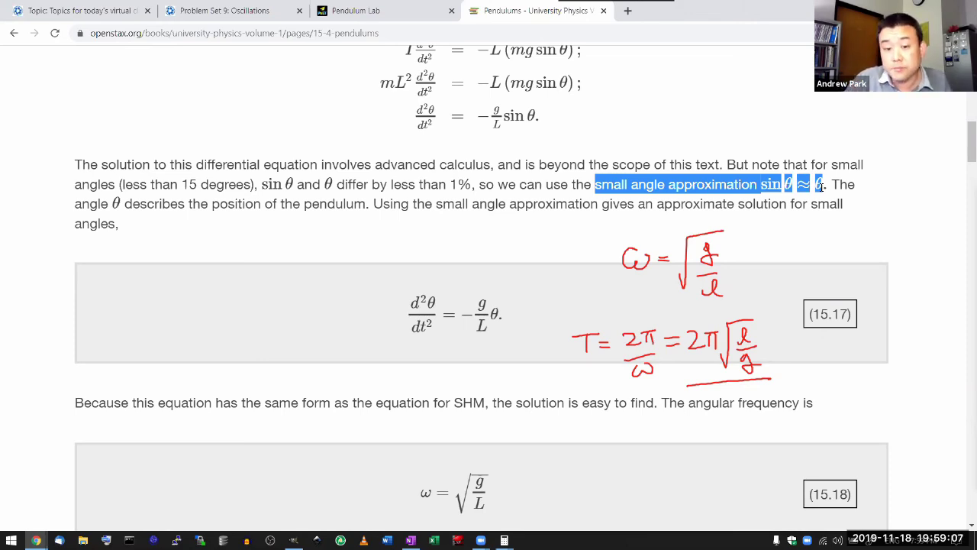
left_click(552, 194)
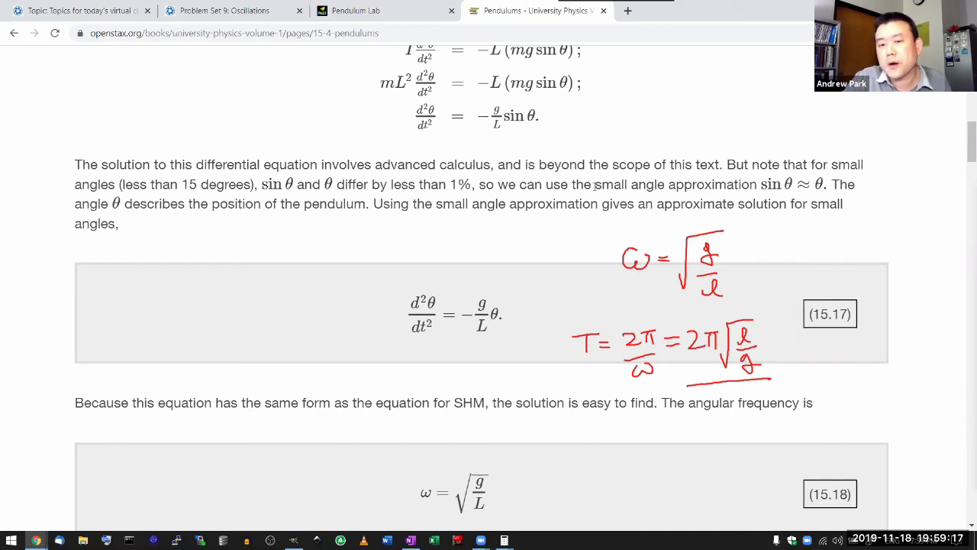
left_click_drag(595, 185, 831, 193)
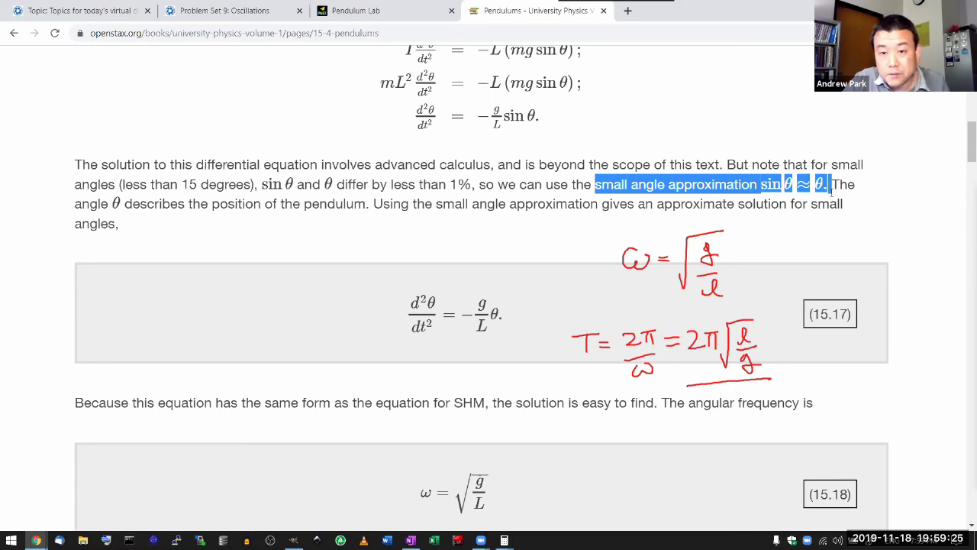
left_click(359, 10)
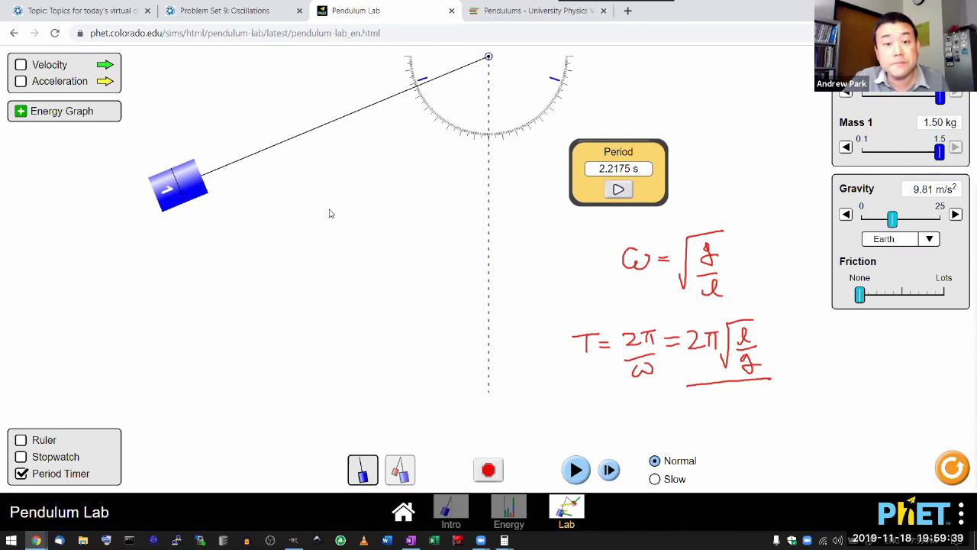
Step: Highlight 'less than 15 degrees' on the OpenStax page, then erase Pendulum Lab's red formulas
left_click(492, 8)
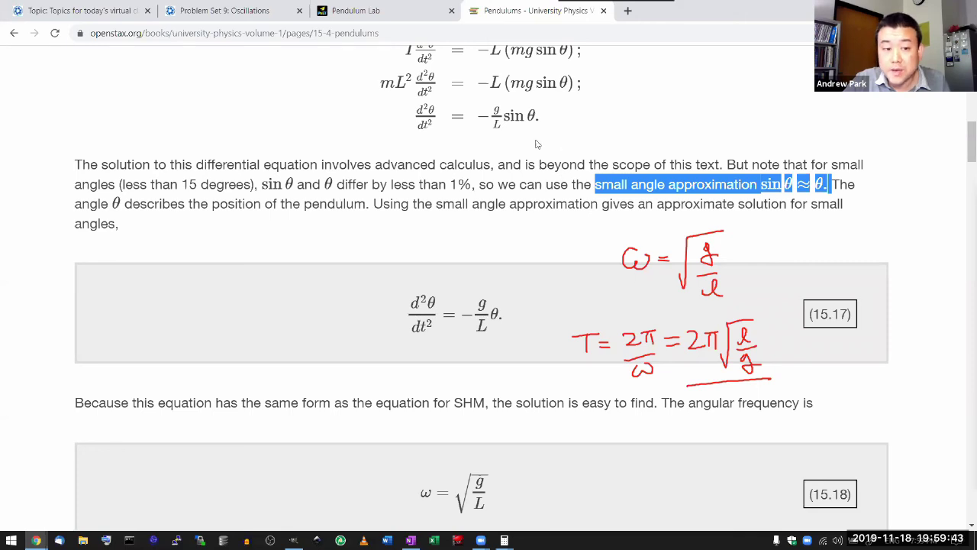
left_click(165, 191)
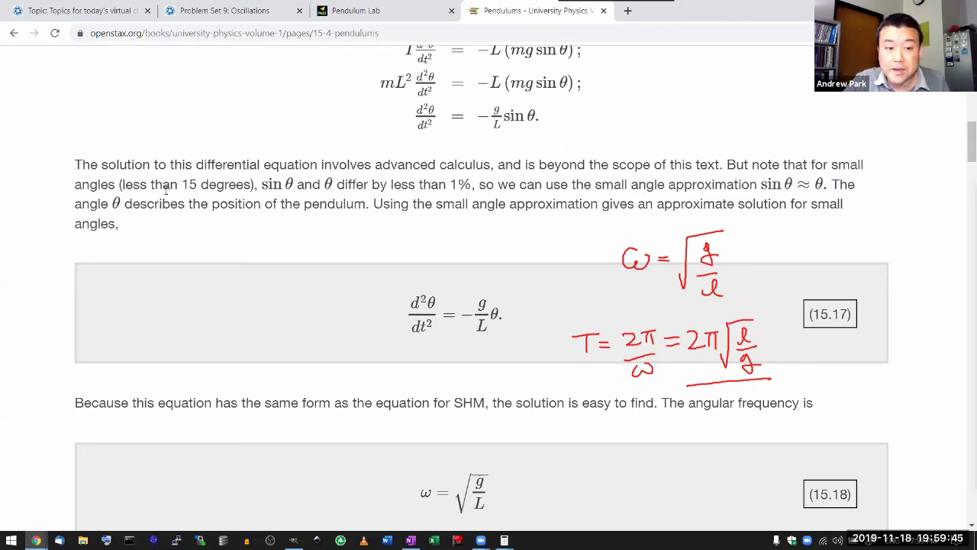
left_click_drag(125, 185, 252, 185)
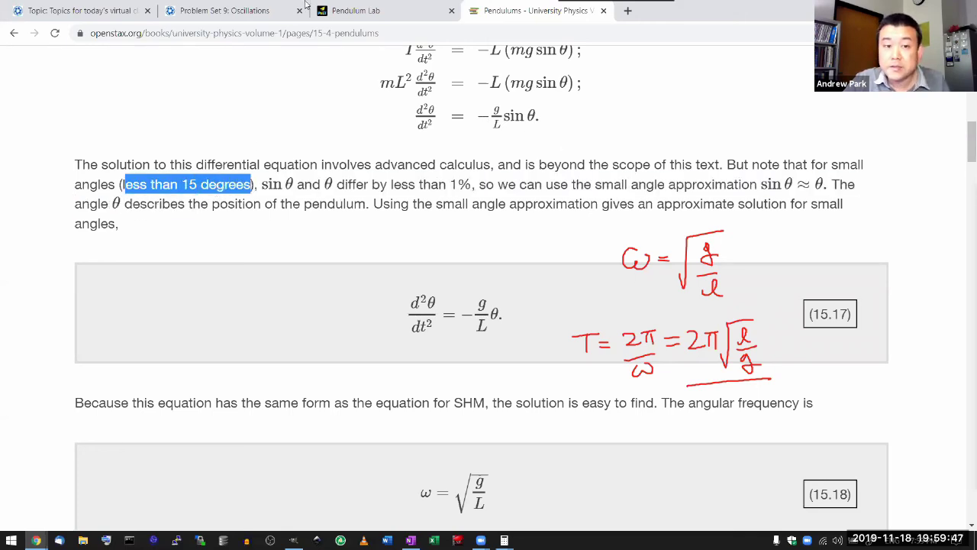
left_click(347, 10)
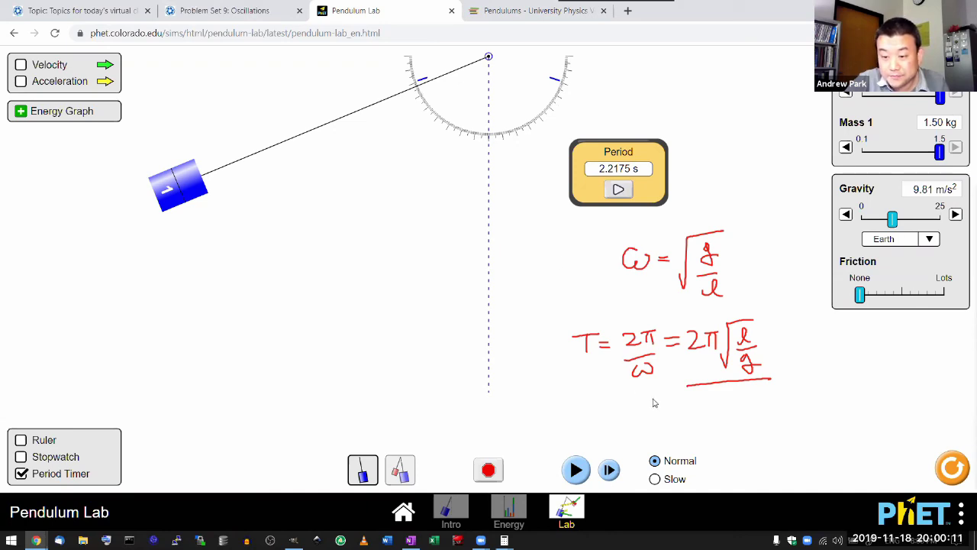
key("Escape")
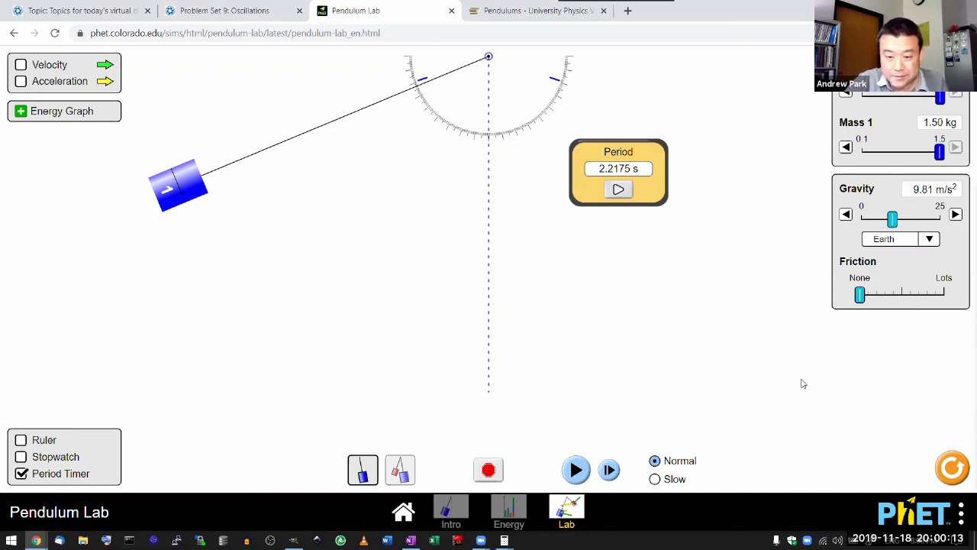